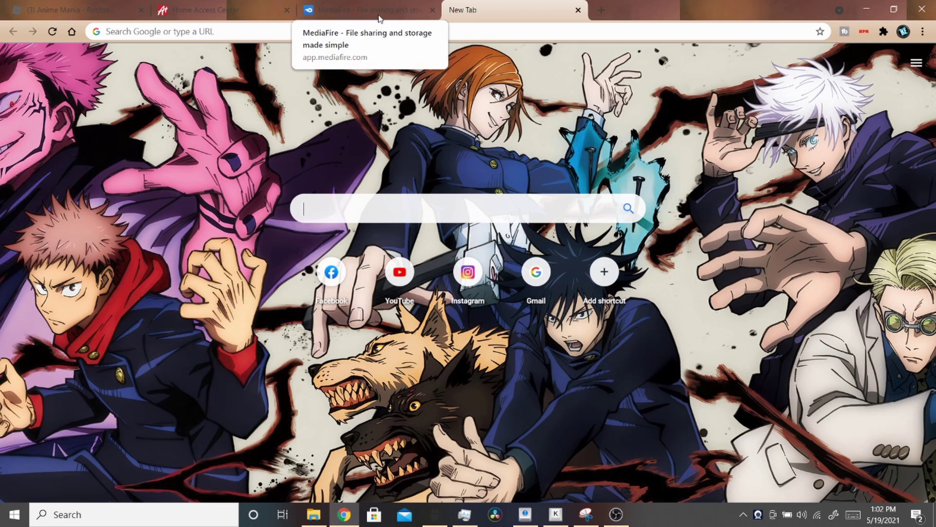
- Upload the TinyTaskPortable folder to Google Drive and copy its share link
{"action": "left_click", "coordinate": [343, 16]}
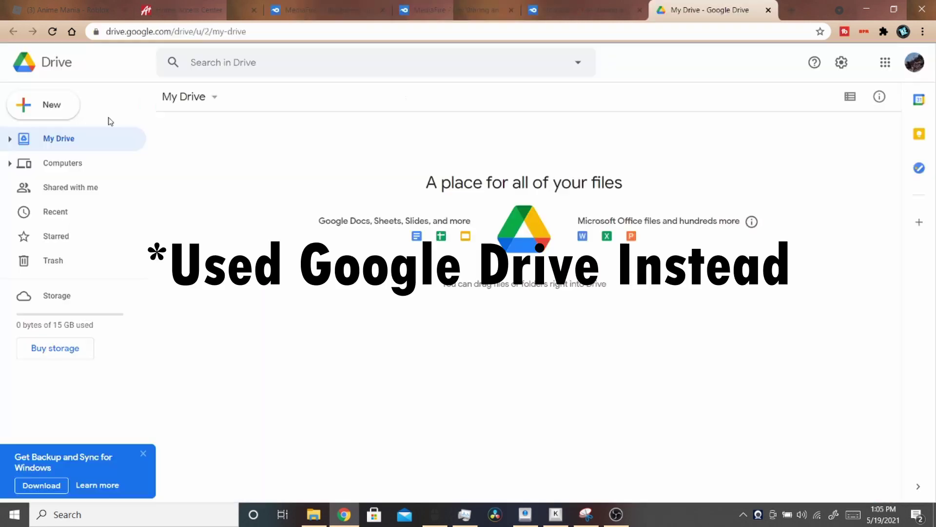
{"action": "left_click", "coordinate": [65, 104]}
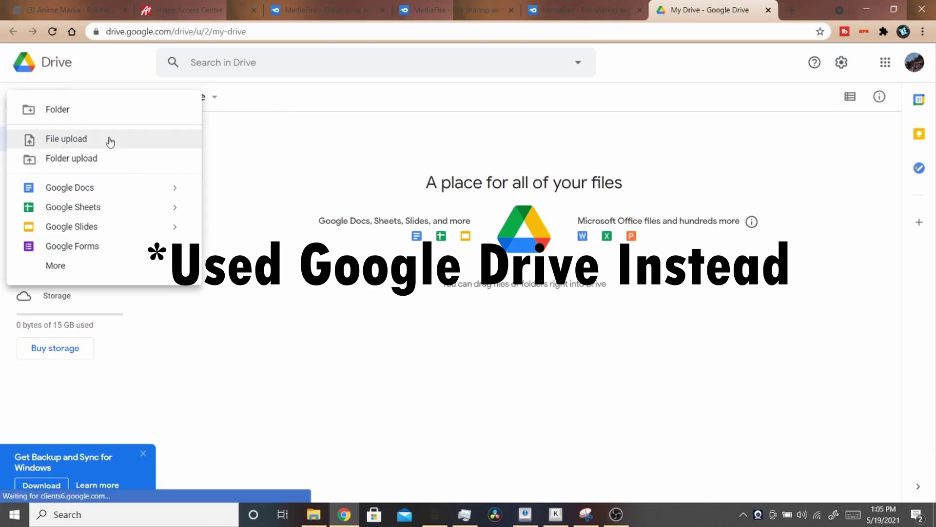
{"action": "left_click", "coordinate": [110, 142]}
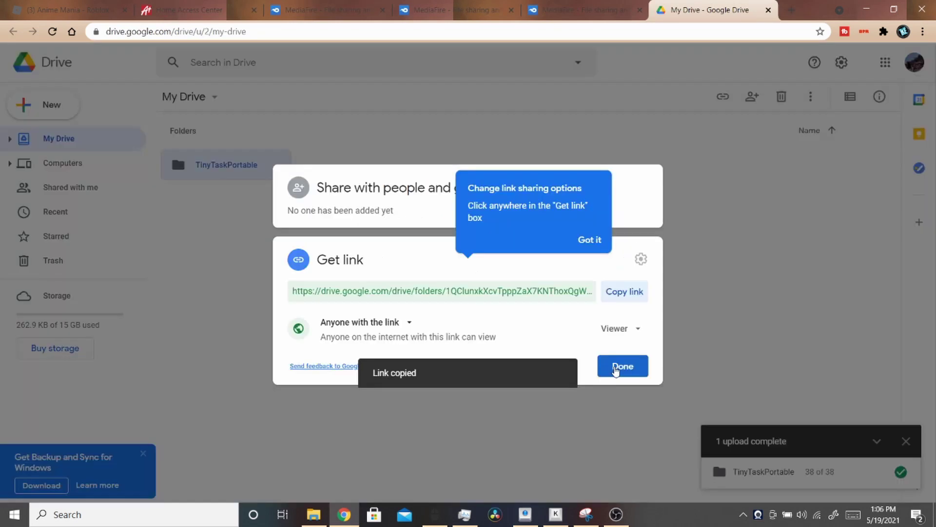
{"action": "left_click", "coordinate": [617, 369]}
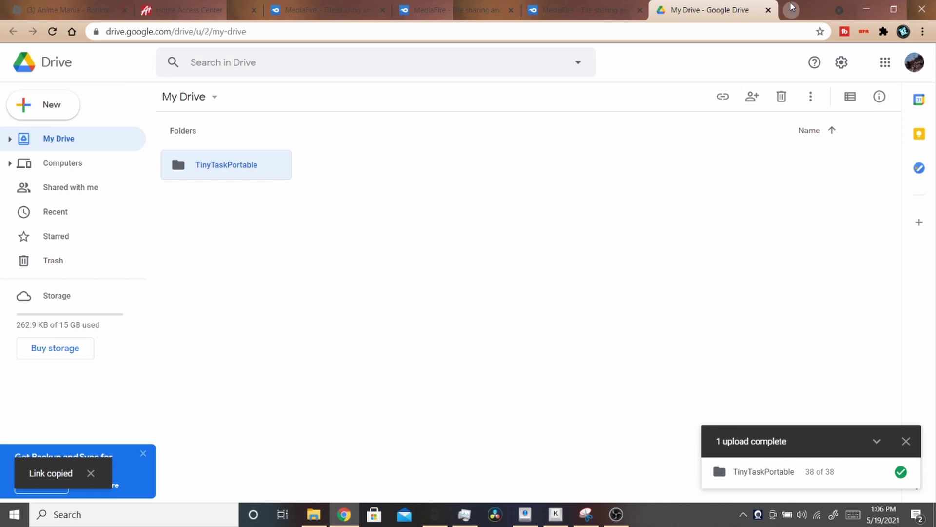
- Open the copied Drive folder link in a new tab and download the folder as a zip
{"action": "left_click", "coordinate": [790, 10]}
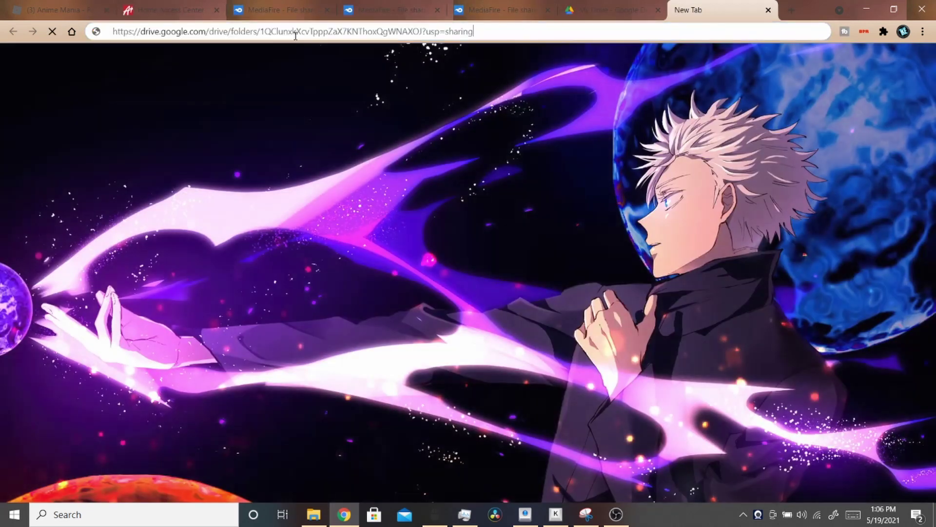
{"action": "key", "text": "Return"}
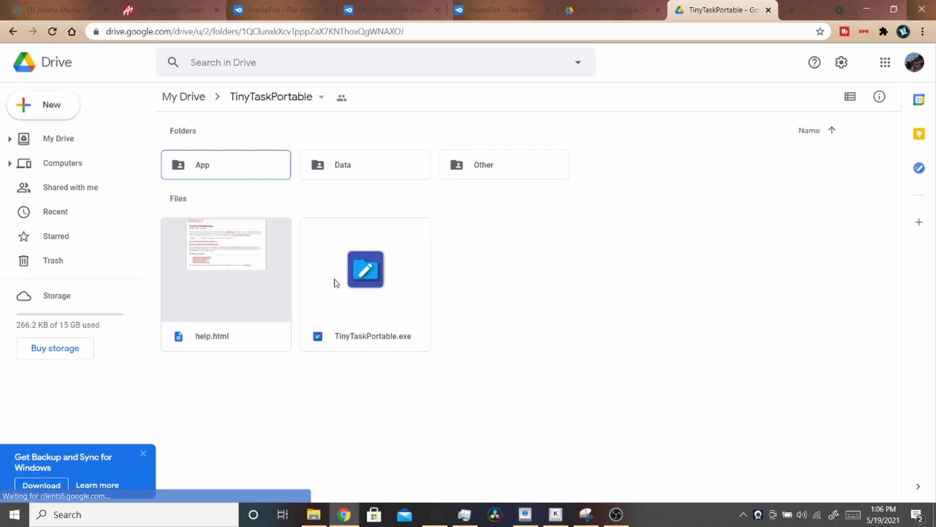
{"action": "left_click", "coordinate": [301, 99]}
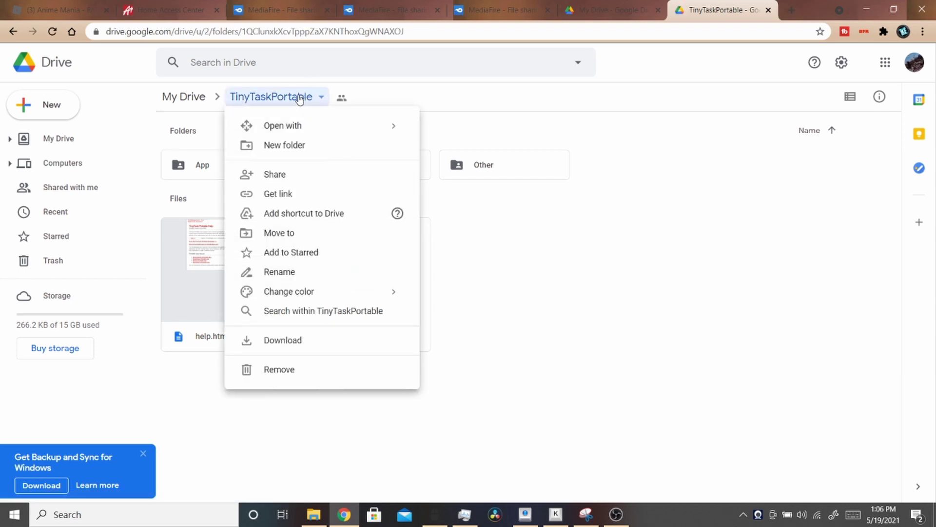
{"action": "left_click", "coordinate": [307, 340]}
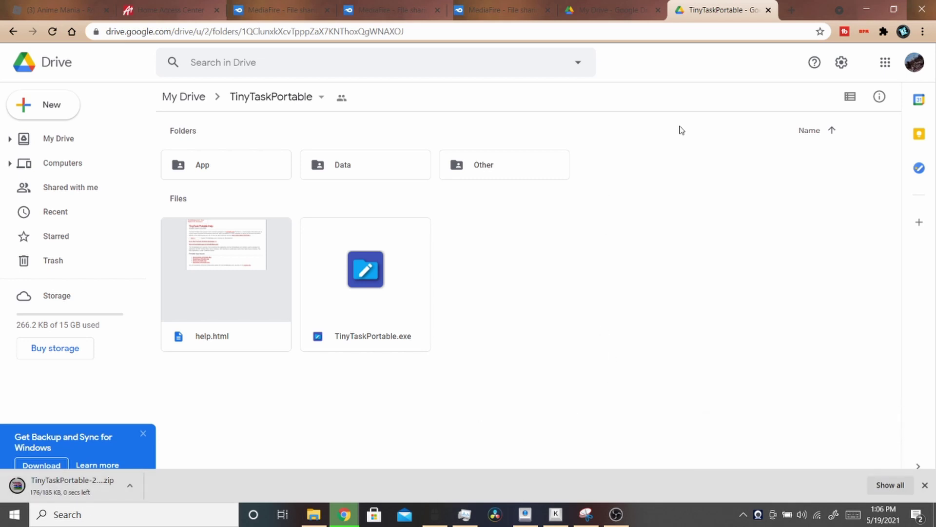
{"action": "left_click", "coordinate": [792, 10]}
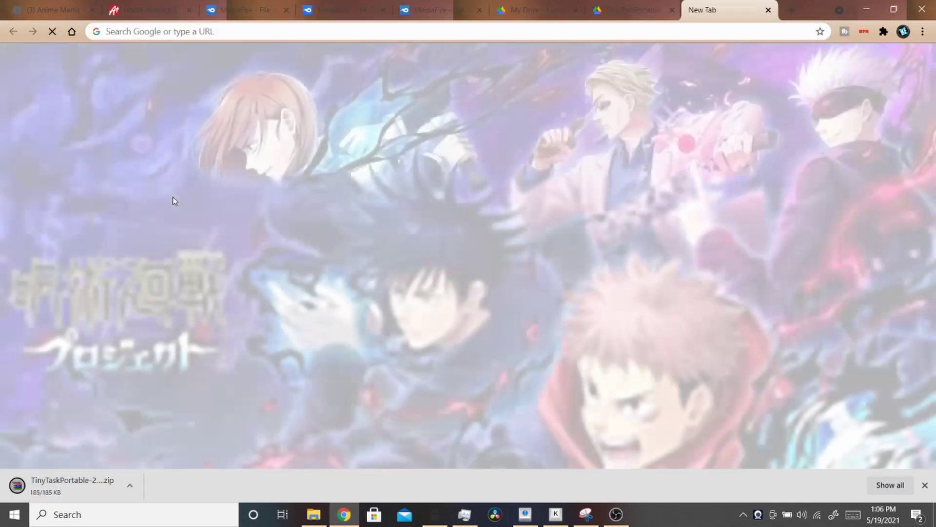
- Search Google for 'winrar' from a new tab
{"action": "type", "text": "winrr"}
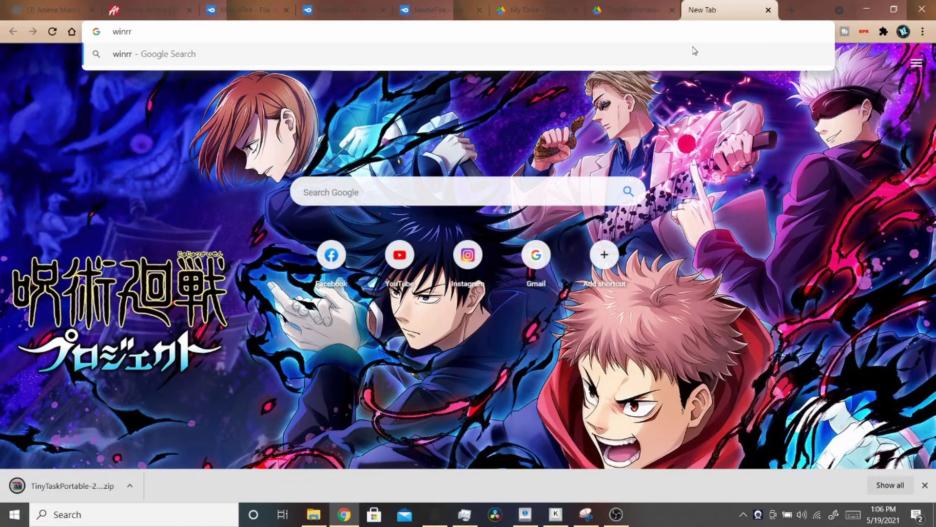
{"action": "key", "text": "BackSpace"}
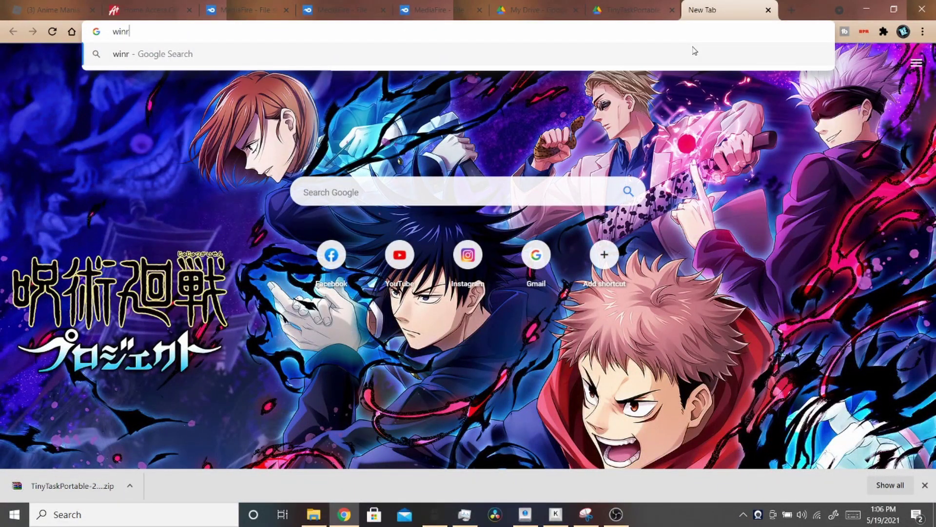
{"action": "type", "text": "ar"}
{"action": "key", "text": "Return"}
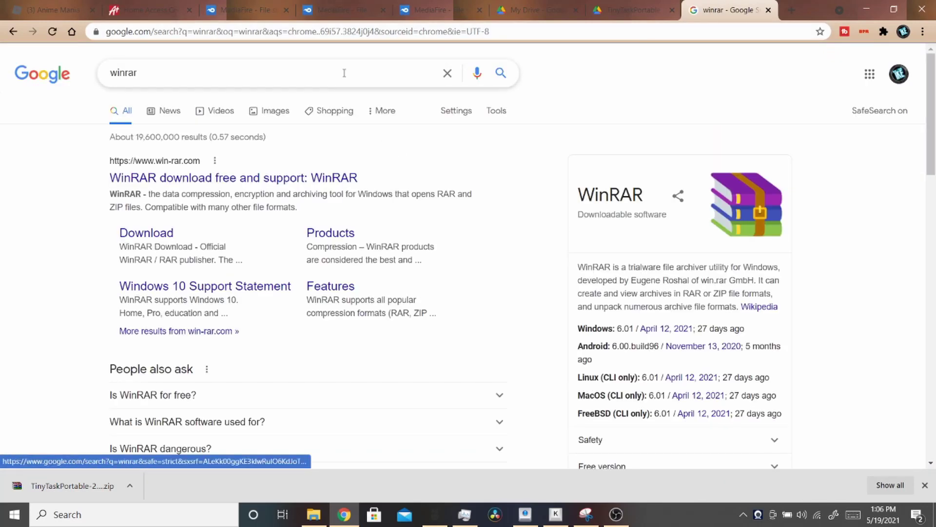
- Search Google for 'tinytask' in another tab and look through the results
{"action": "left_click", "coordinate": [791, 10]}
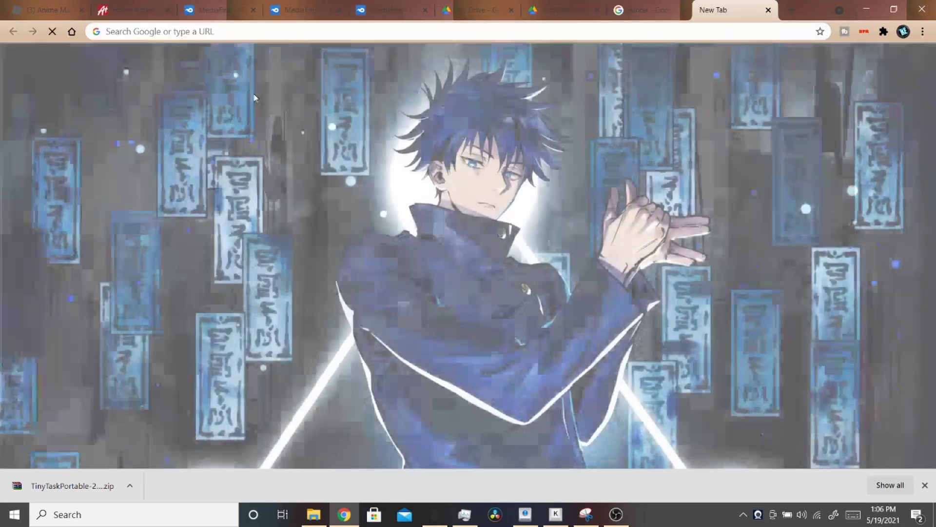
{"action": "type", "text": "tiny"}
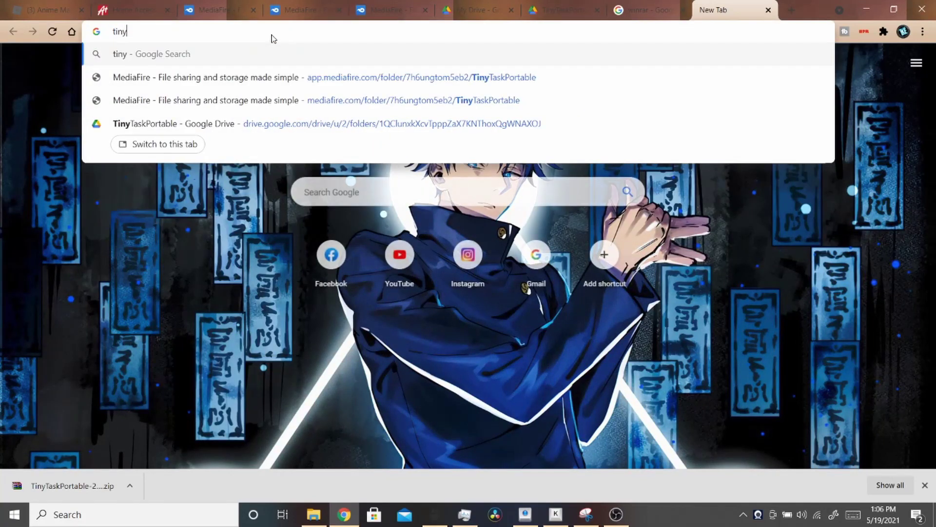
{"action": "type", "text": "task"}
{"action": "key", "text": "Return"}
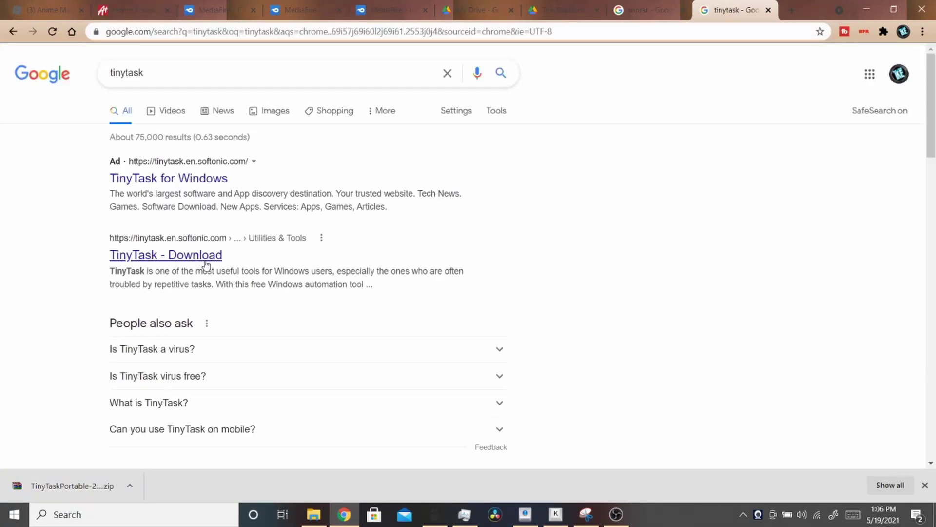
{"action": "scroll", "coordinate": [205, 259], "scroll_direction": "down", "scroll_amount": 5}
{"action": "scroll", "coordinate": [231, 290], "scroll_direction": "down", "scroll_amount": 5}
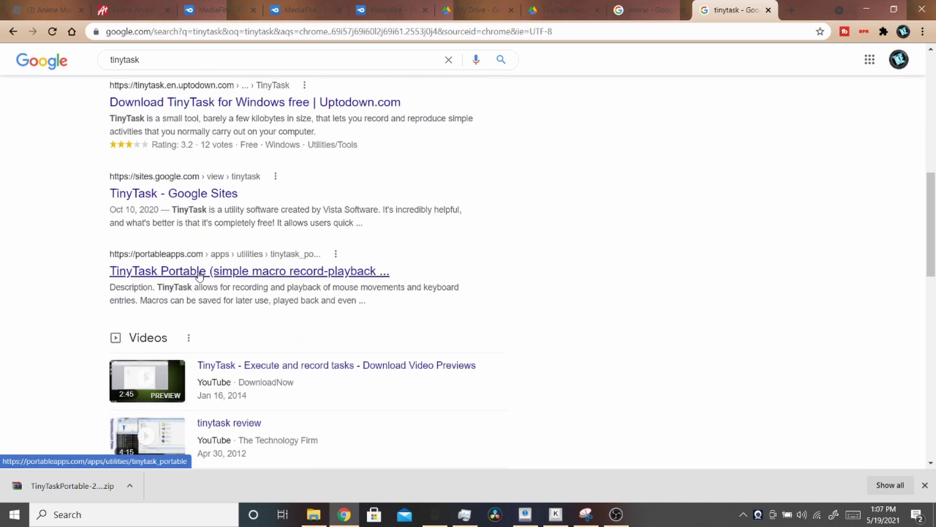
{"action": "scroll", "coordinate": [211, 283], "scroll_direction": "down", "scroll_amount": 5}
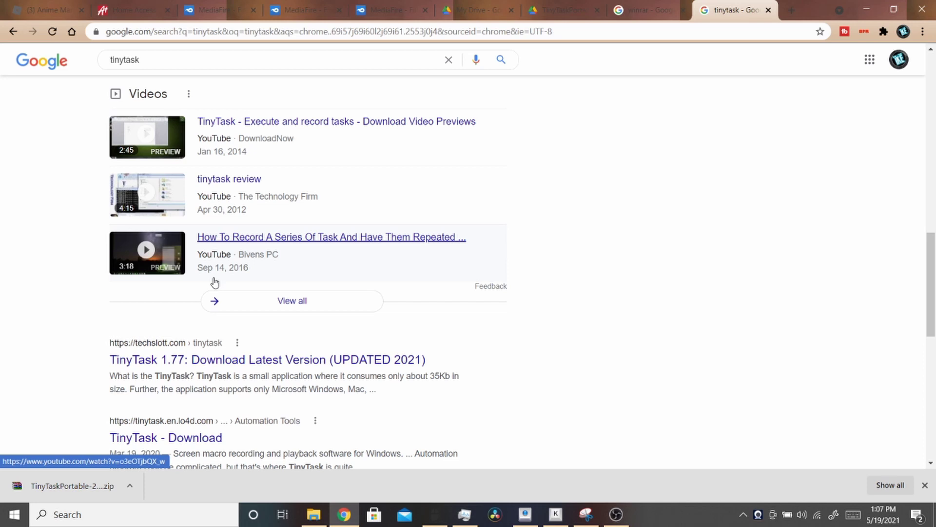
{"action": "scroll", "coordinate": [214, 278], "scroll_direction": "up", "scroll_amount": 14}
- Download TinyTask.exe from Softonic, skipping the WinZip offer, keep it, and run it
{"action": "left_click", "coordinate": [201, 258]}
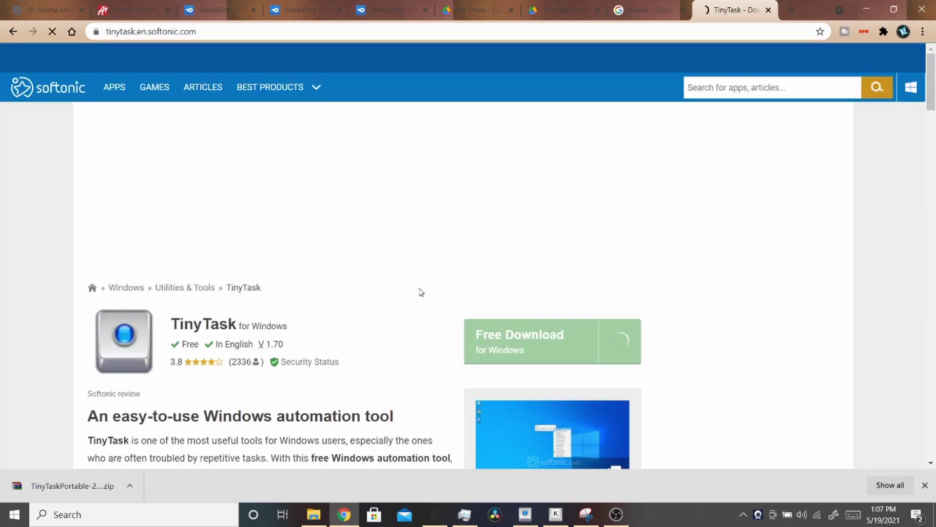
{"action": "scroll", "coordinate": [418, 290], "scroll_direction": "down", "scroll_amount": 3}
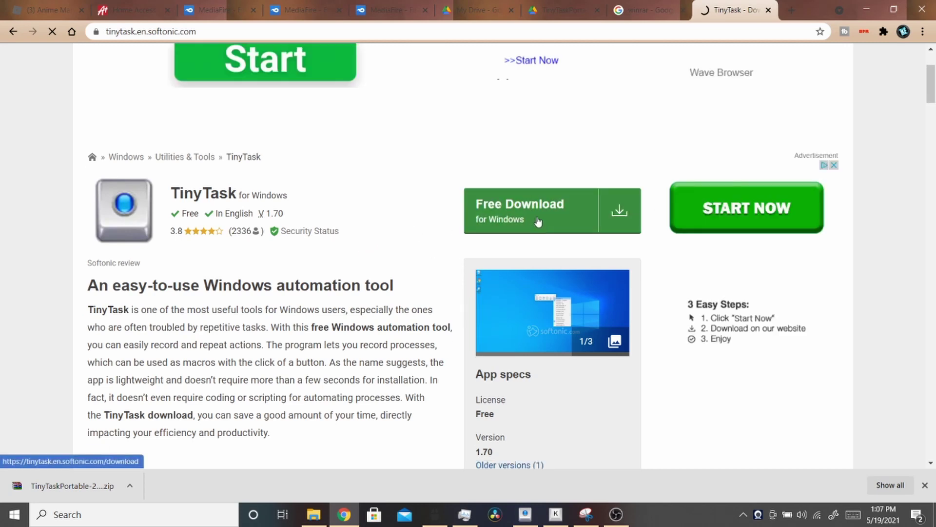
{"action": "left_click", "coordinate": [536, 217]}
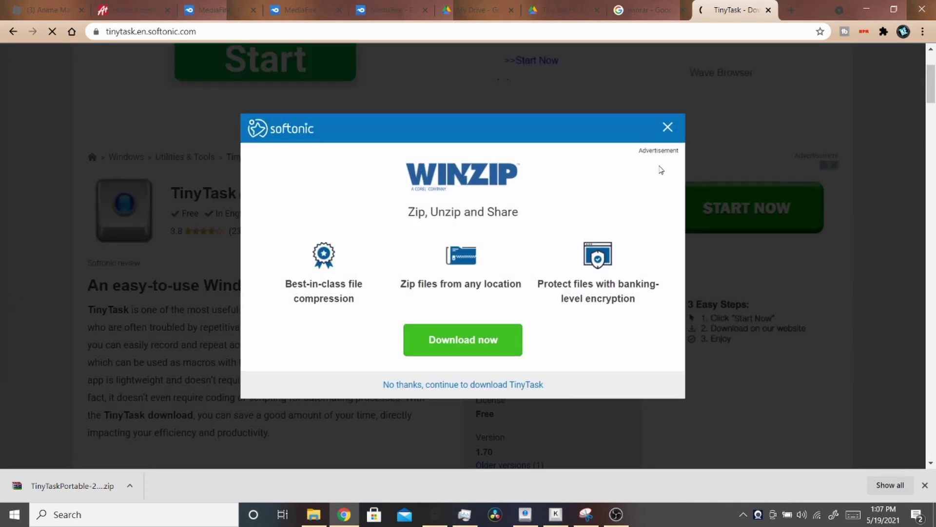
{"action": "left_click", "coordinate": [503, 385]}
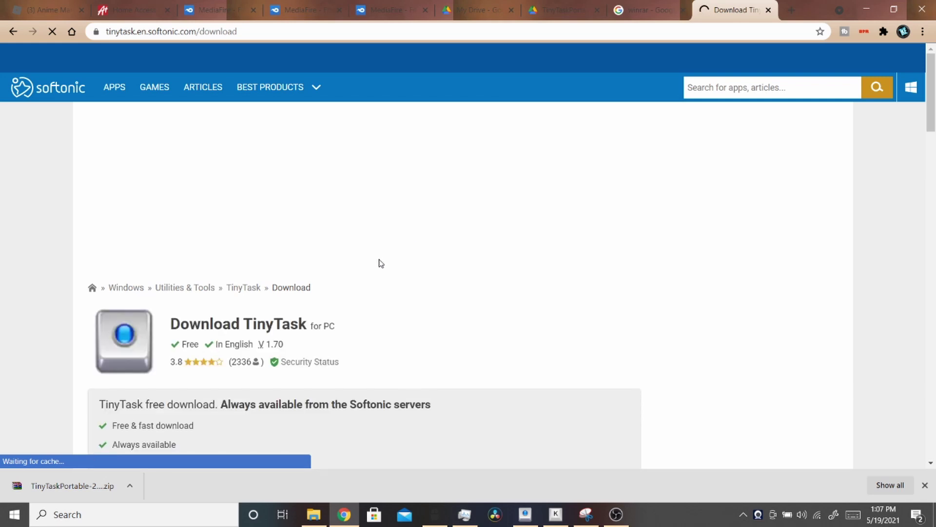
{"action": "scroll", "coordinate": [379, 273], "scroll_direction": "down", "scroll_amount": 3}
{"action": "left_click", "coordinate": [159, 329]}
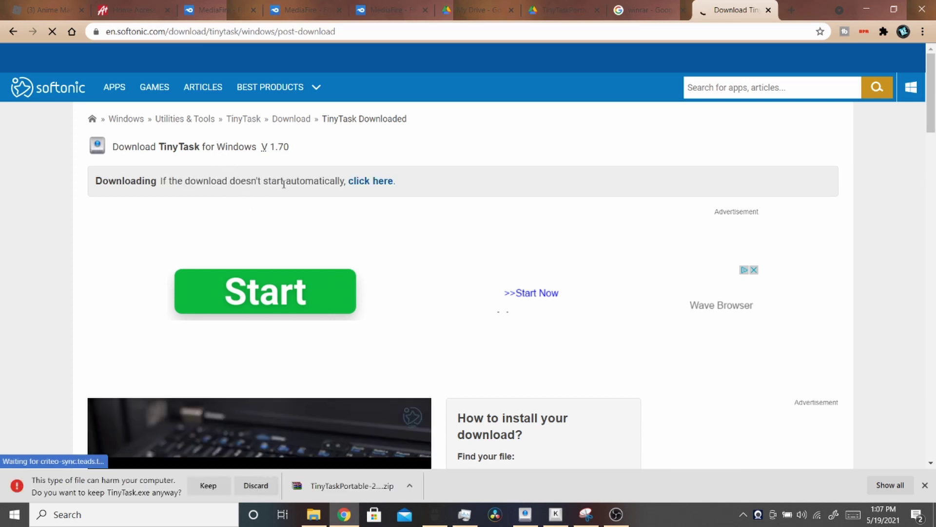
{"action": "left_click", "coordinate": [208, 485]}
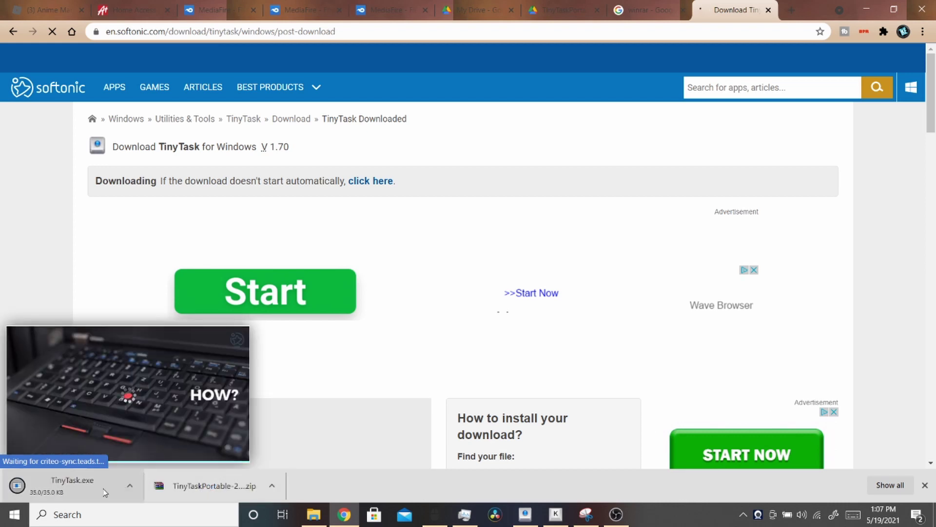
{"action": "left_click", "coordinate": [101, 488]}
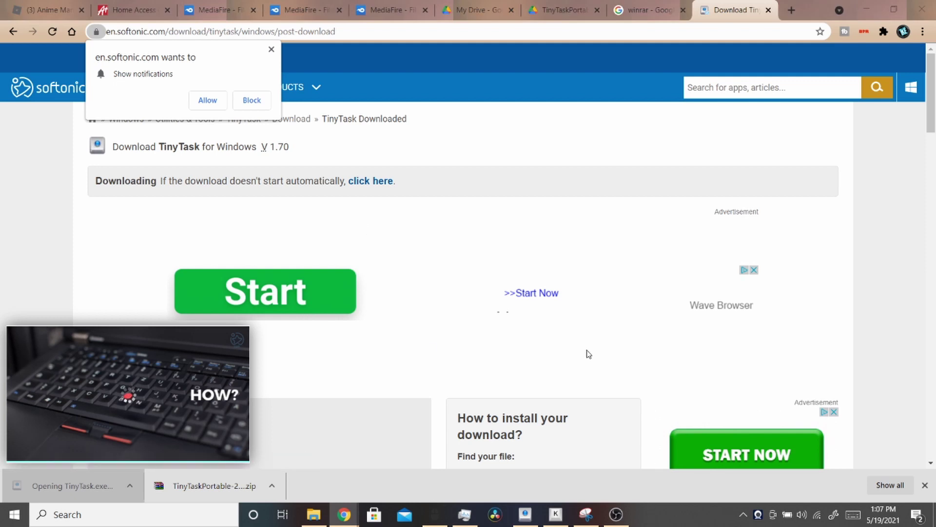
- Close the TinyTask preview, block the notification prompt, and return to the winrar results
{"action": "mouse_move", "coordinate": [586, 514]}
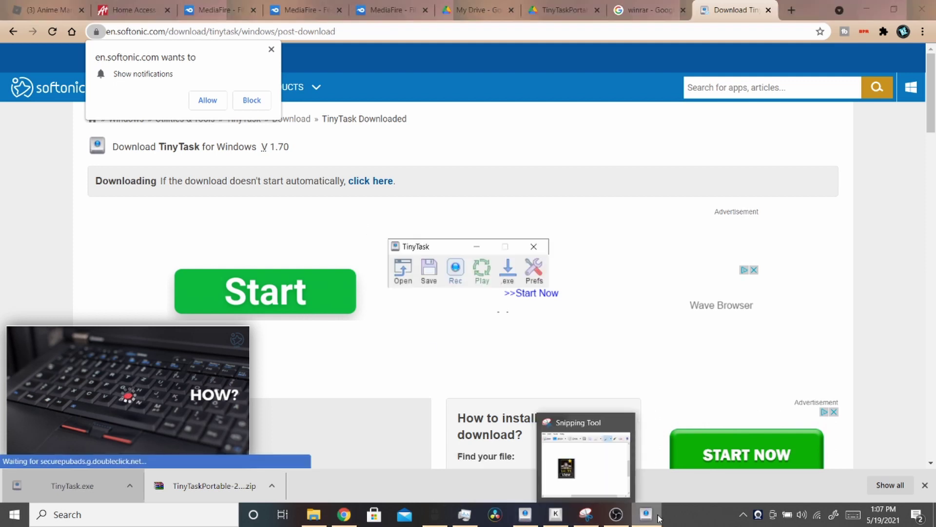
{"action": "left_click", "coordinate": [534, 246]}
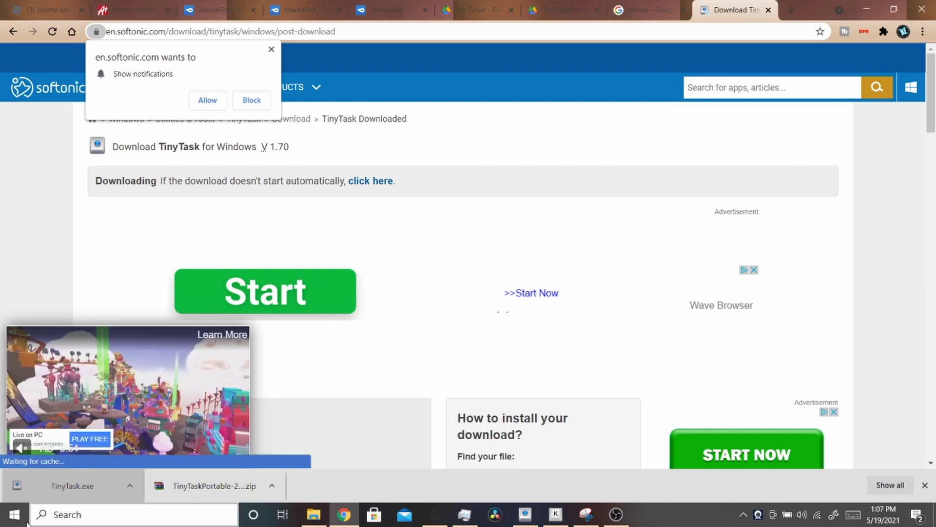
{"action": "scroll", "coordinate": [312, 180], "scroll_direction": "down", "scroll_amount": 3}
{"action": "scroll", "coordinate": [265, 127], "scroll_direction": "up", "scroll_amount": 2}
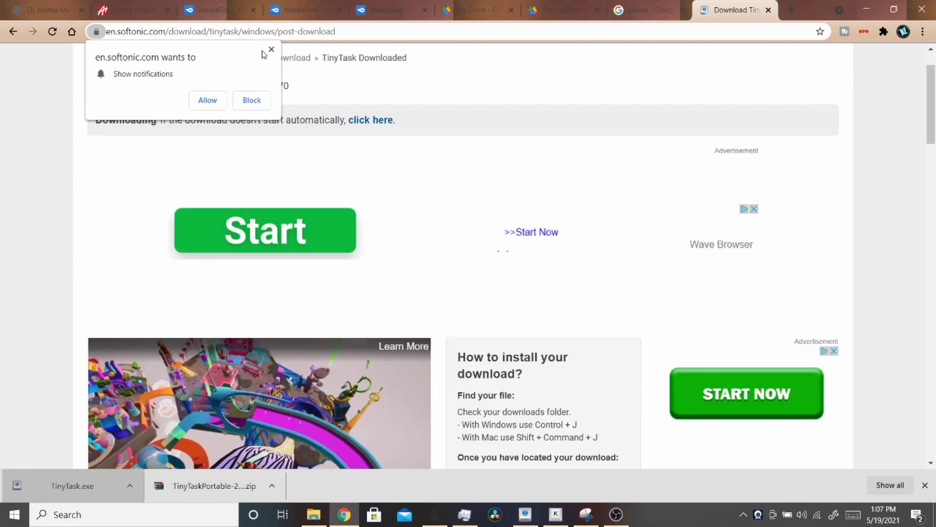
{"action": "left_click", "coordinate": [271, 49]}
{"action": "left_click", "coordinate": [656, 4]}
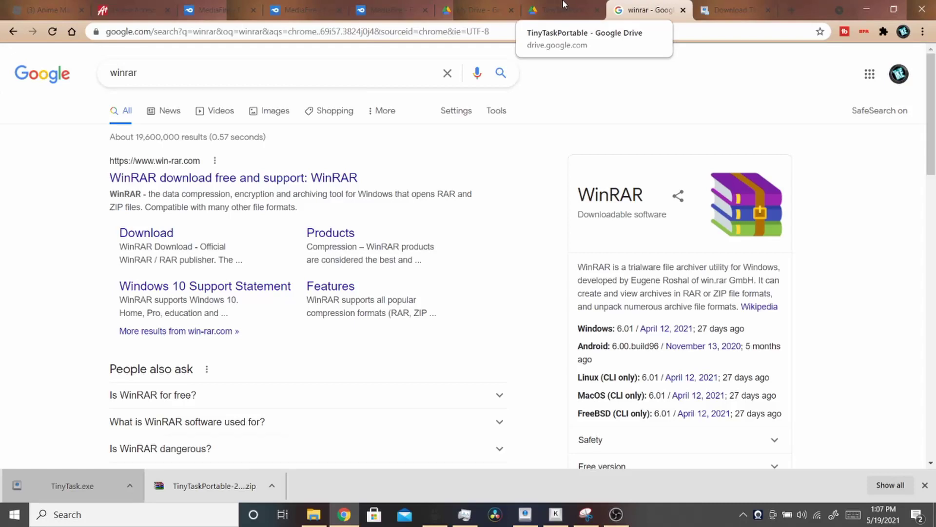
- Browse the Drive folder App > TinyTask to tinytask.exe, then return to TinyTaskPortable
{"action": "left_click", "coordinate": [563, 6]}
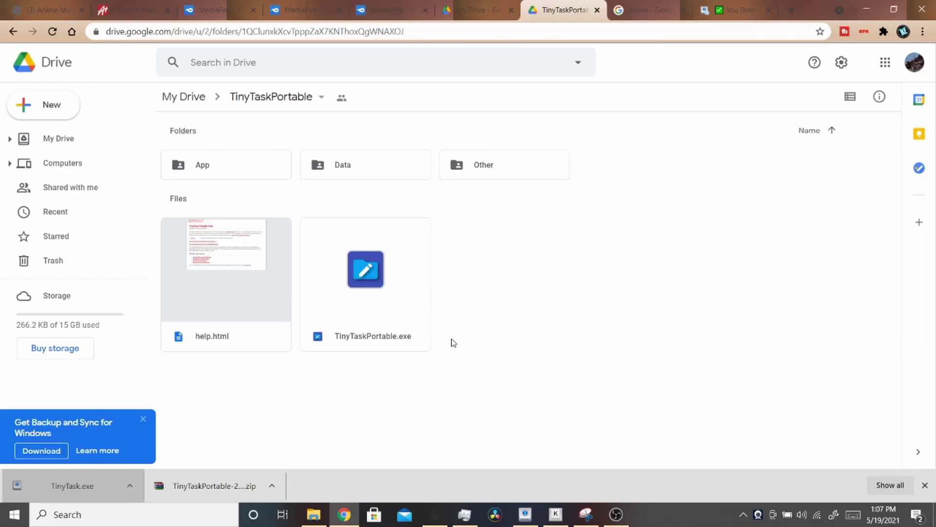
{"action": "double_click", "coordinate": [267, 166]}
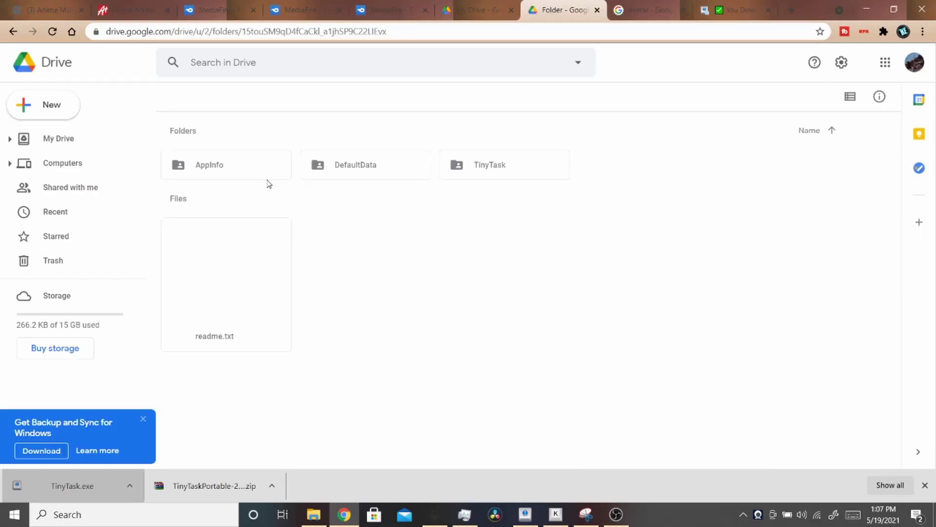
{"action": "double_click", "coordinate": [486, 162]}
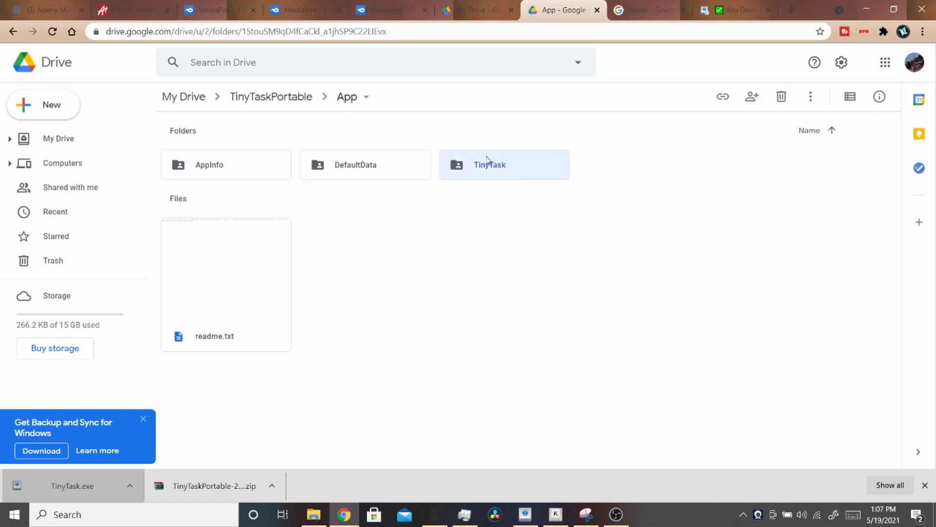
{"action": "left_click", "coordinate": [222, 263]}
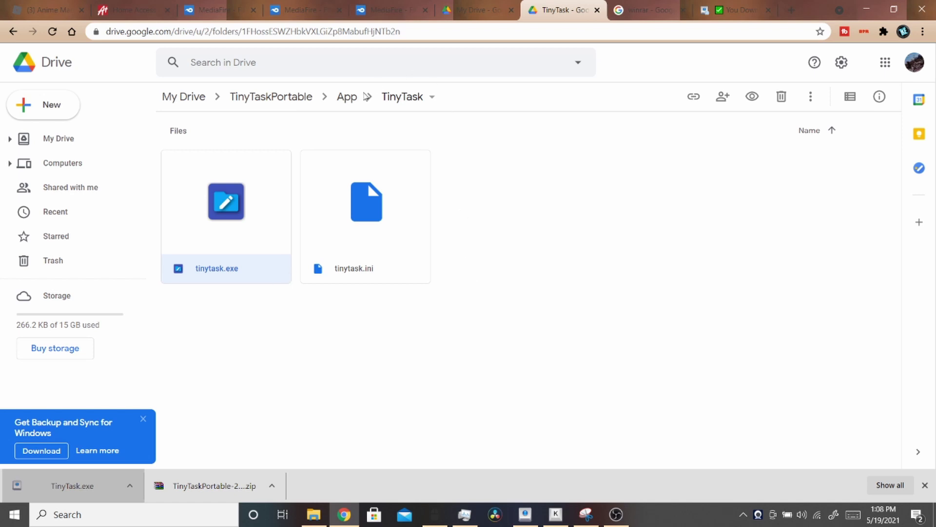
{"action": "left_click", "coordinate": [251, 100]}
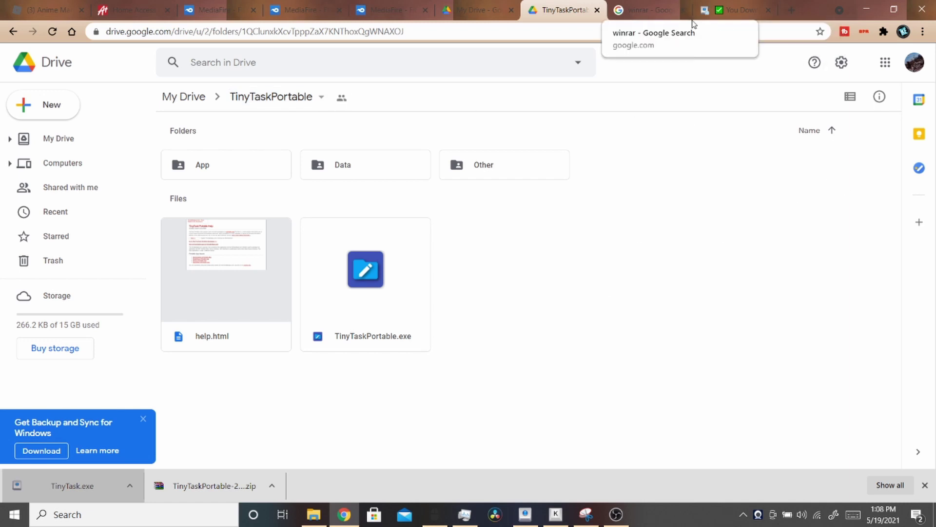
- Move the Softonic tab left of the winrar search tab and show the winrar results
{"action": "left_click", "coordinate": [723, 6]}
{"action": "left_click_drag", "start_coordinate": [723, 6], "coordinate": [649, 7]}
{"action": "left_click", "coordinate": [707, 9]}
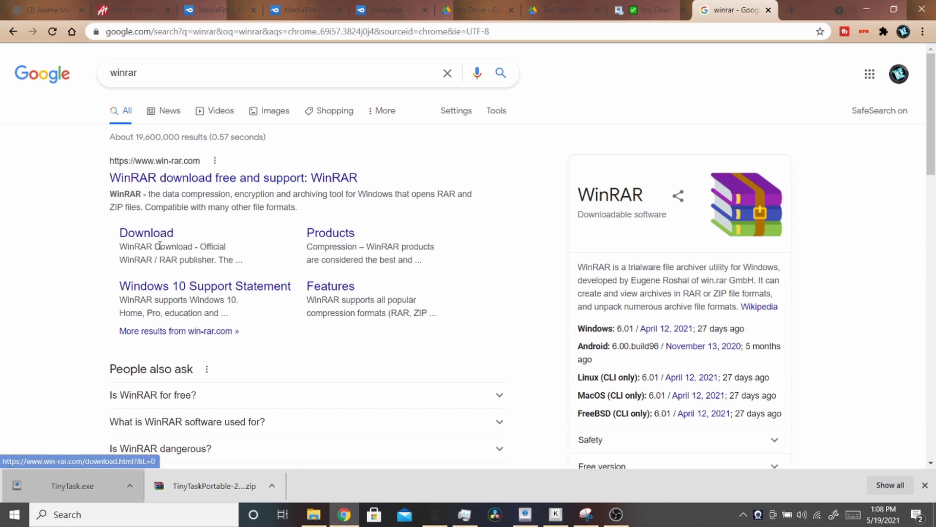
- Open the win-rar.com download page and bring up the WinRAR 6.01 English 64 bit link options
{"action": "scroll", "coordinate": [193, 262], "scroll_direction": "down", "scroll_amount": 8}
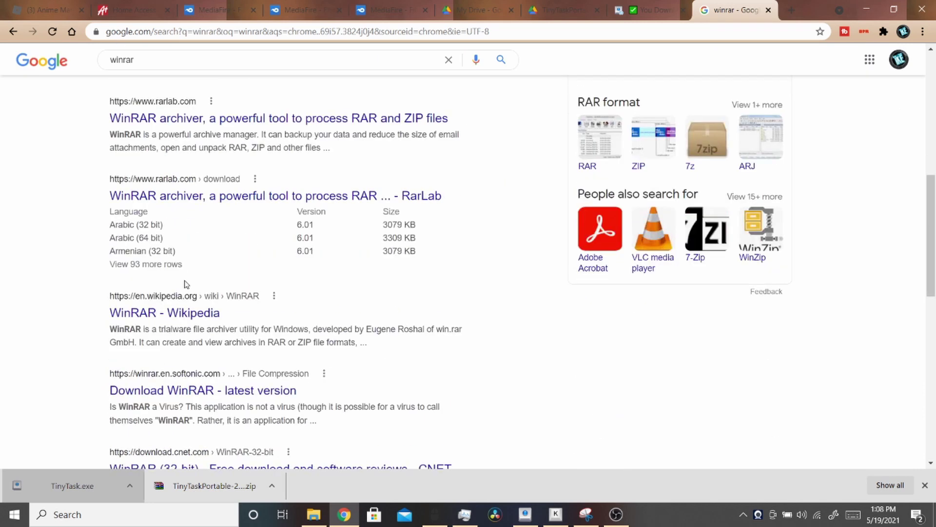
{"action": "scroll", "coordinate": [180, 308], "scroll_direction": "up", "scroll_amount": 8}
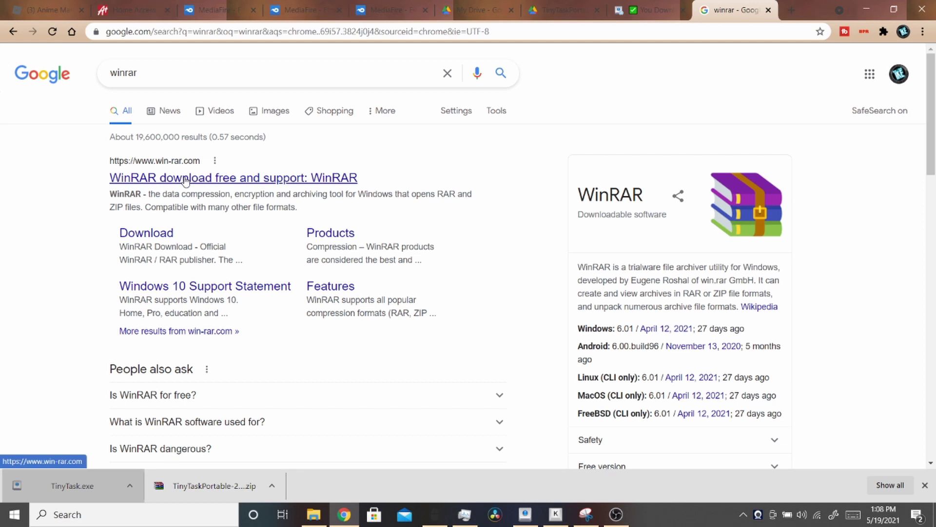
{"action": "left_click", "coordinate": [151, 236]}
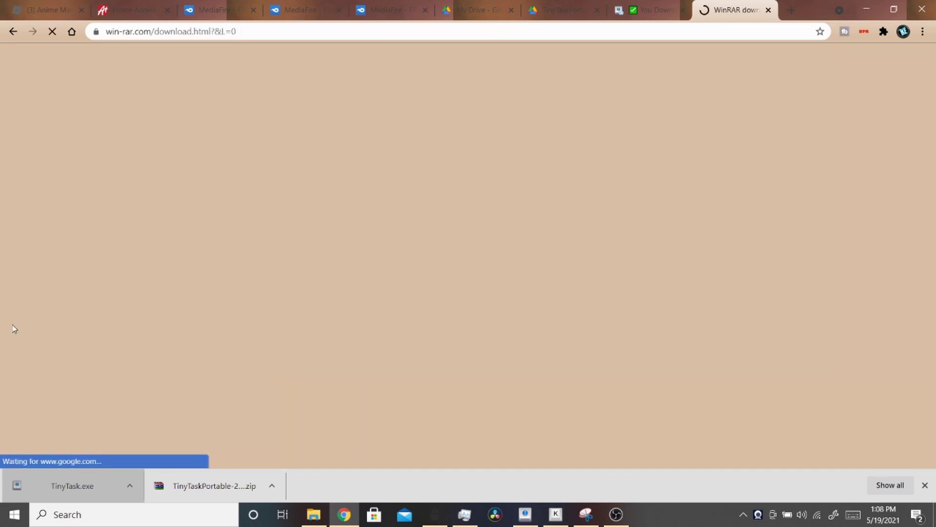
{"action": "scroll", "coordinate": [292, 299], "scroll_direction": "down", "scroll_amount": 2}
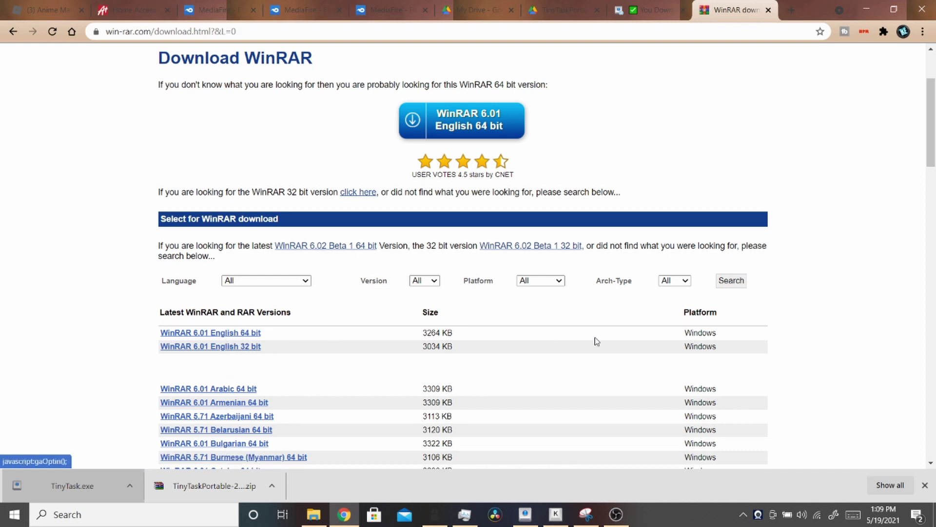
{"action": "right_click", "coordinate": [243, 331]}
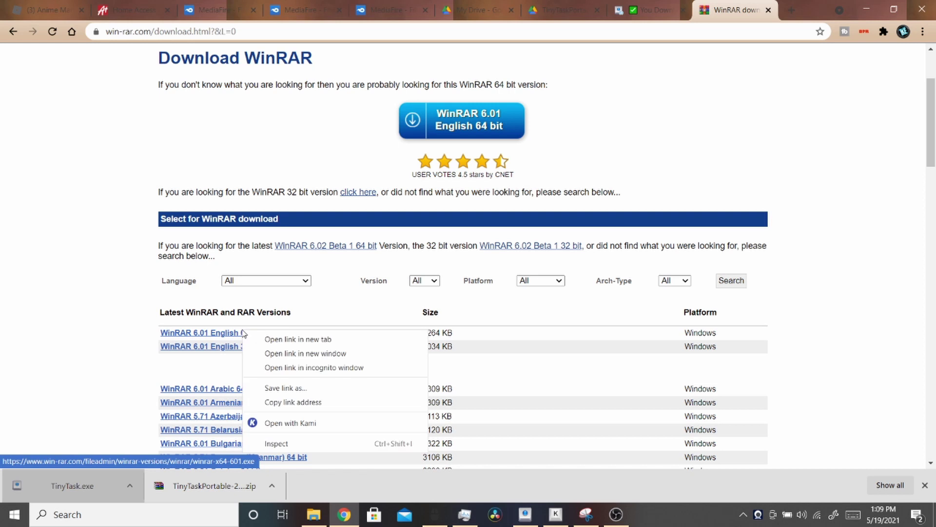
{"action": "left_click", "coordinate": [100, 517]}
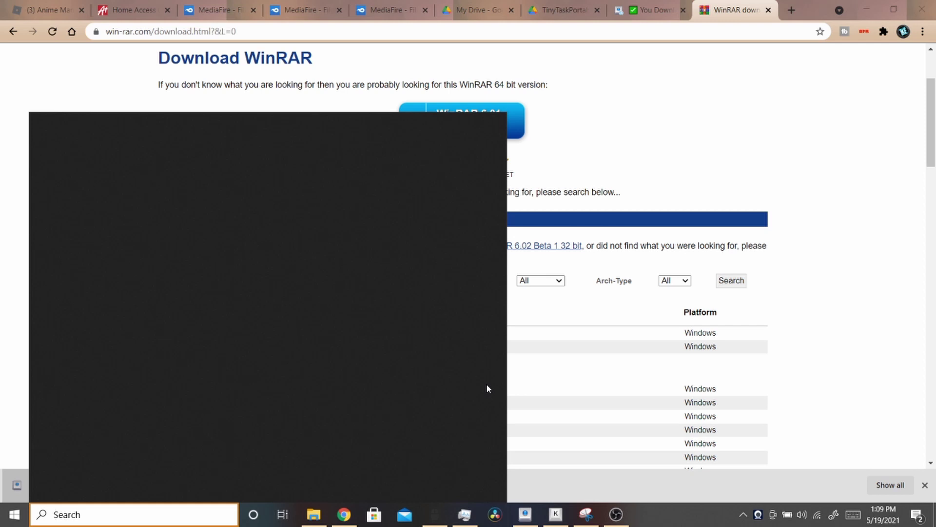
- Confirm in Settings' About page that Windows is a 64-bit system, then minimize Settings
{"action": "type", "text": "about pc"}
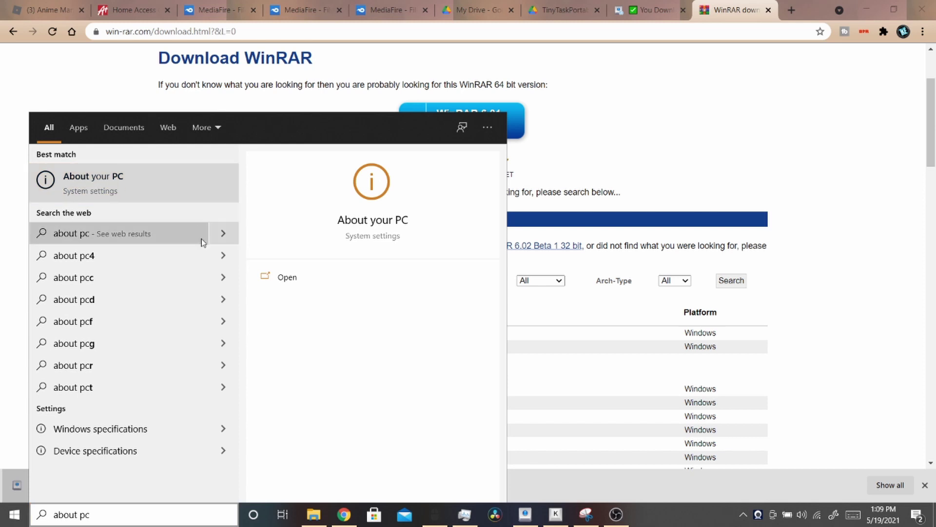
{"action": "left_click", "coordinate": [290, 286]}
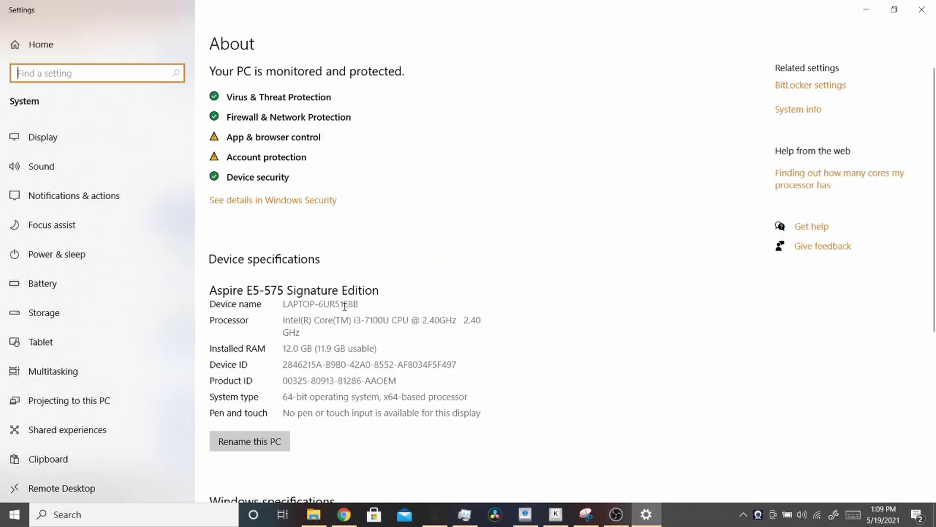
{"action": "scroll", "coordinate": [334, 340], "scroll_direction": "down", "scroll_amount": 3}
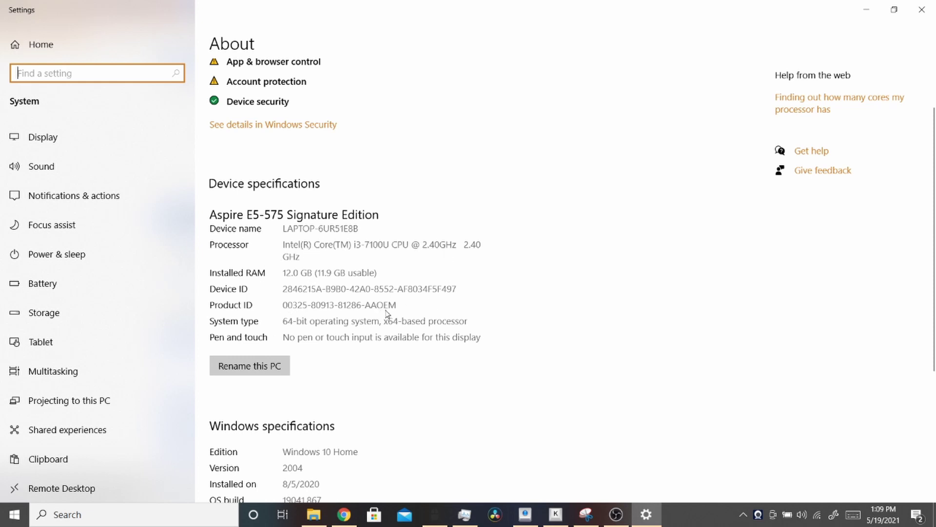
{"action": "left_click", "coordinate": [409, 328]}
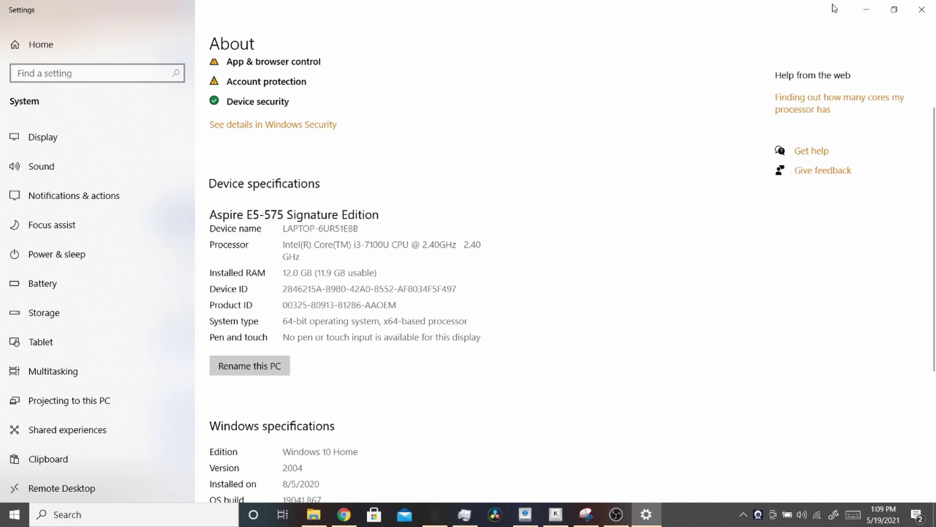
{"action": "left_click", "coordinate": [865, 9]}
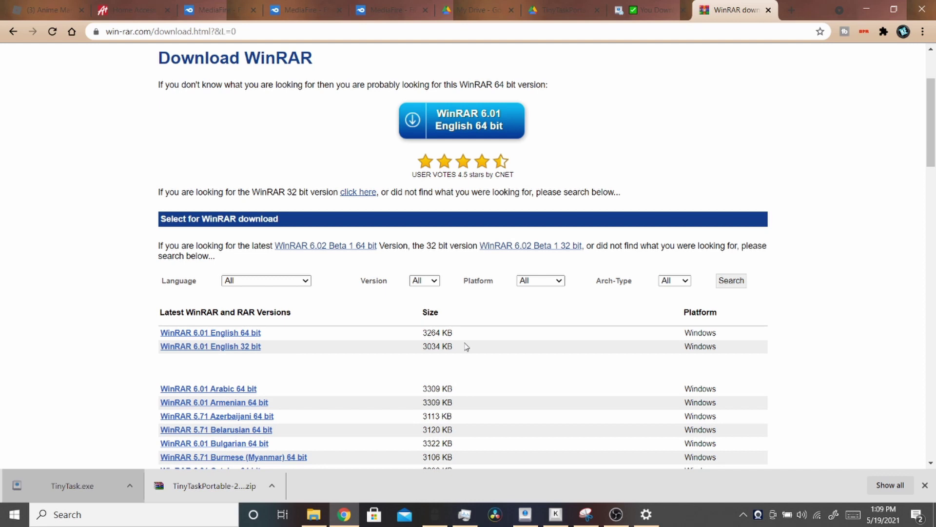
- Start the WinRAR 6.01 64-bit download, dismiss its warning, and open the TinyTaskPortable zip
{"action": "left_click", "coordinate": [245, 337]}
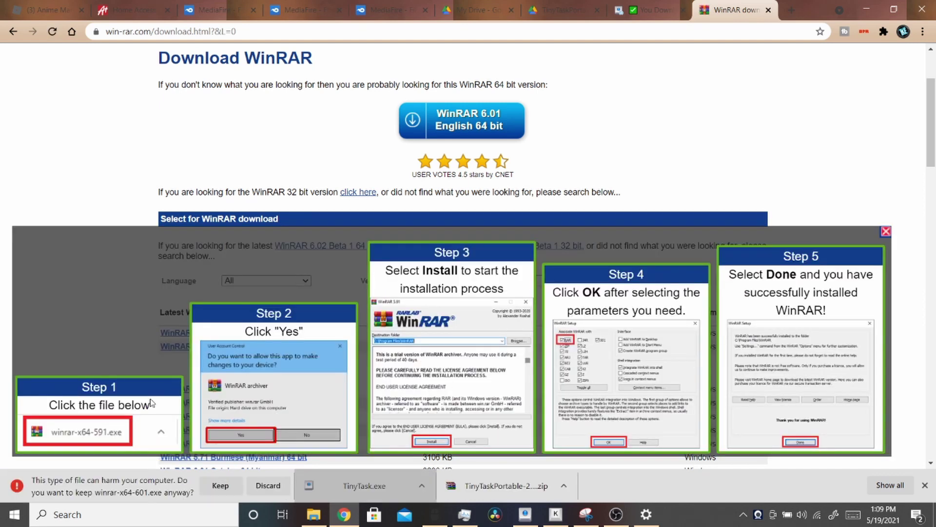
{"action": "left_click", "coordinate": [268, 486]}
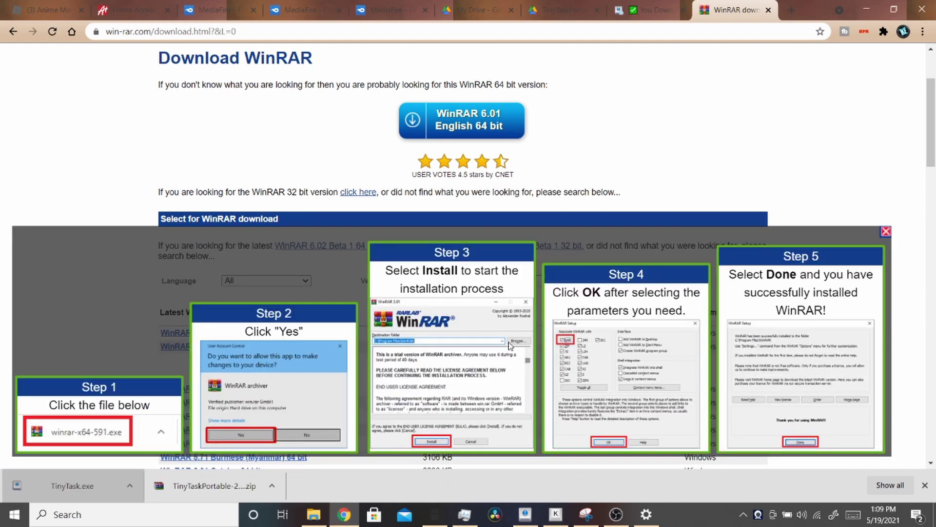
{"action": "left_click", "coordinate": [885, 232]}
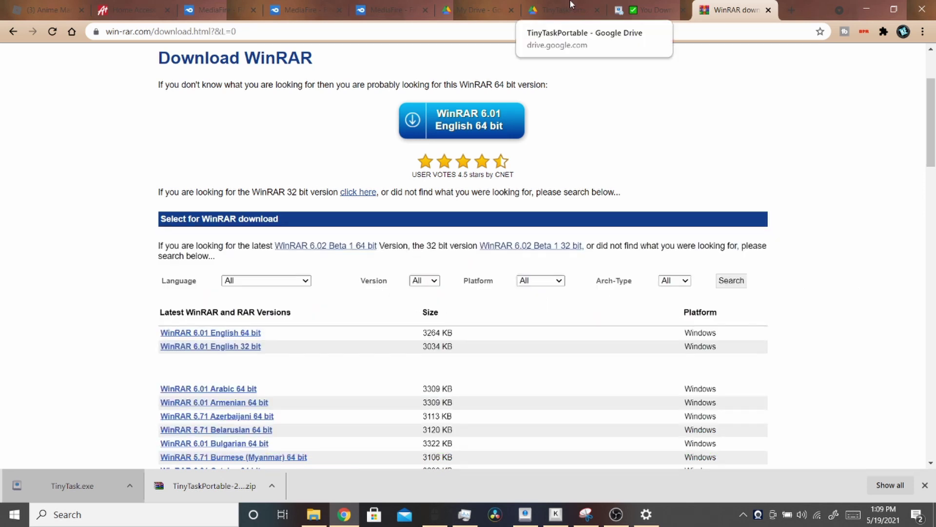
{"action": "left_click", "coordinate": [549, 6]}
{"action": "left_click", "coordinate": [731, 10]}
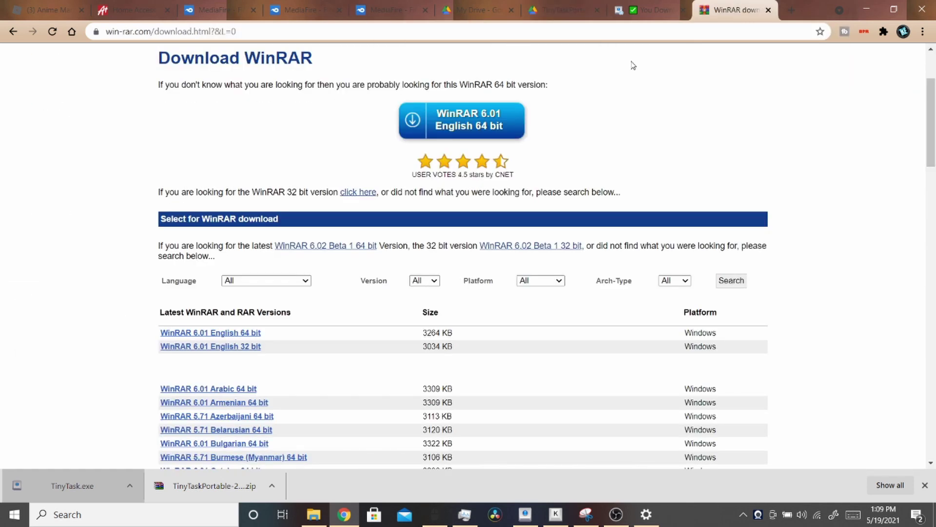
{"action": "left_click", "coordinate": [238, 486]}
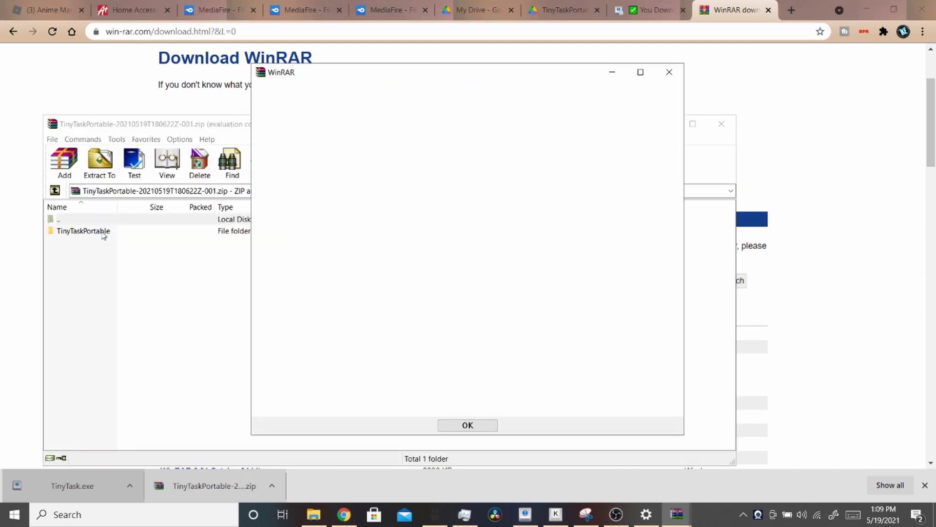
- Extract the TinyTaskPortable folder from the zip with WinRAR and bring up the Desktop window
{"action": "left_click", "coordinate": [669, 71]}
{"action": "left_click", "coordinate": [93, 231]}
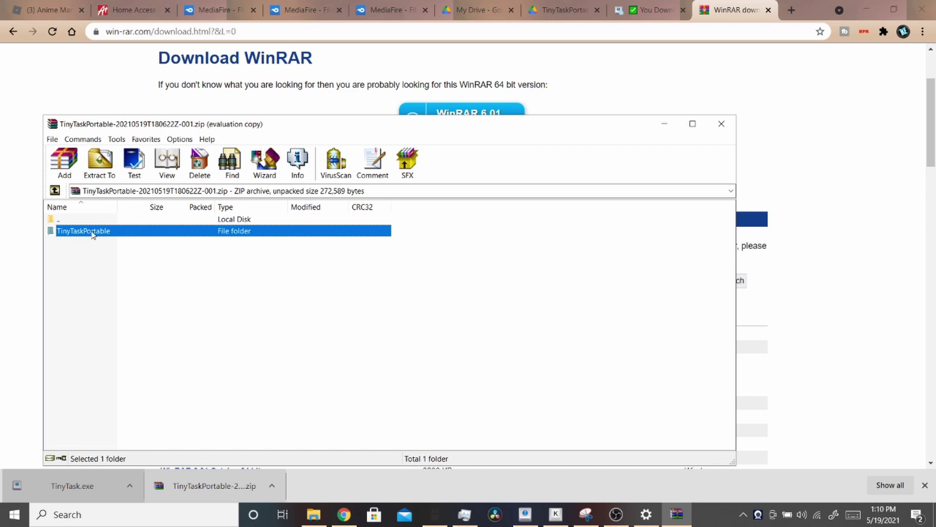
{"action": "left_click", "coordinate": [99, 160]}
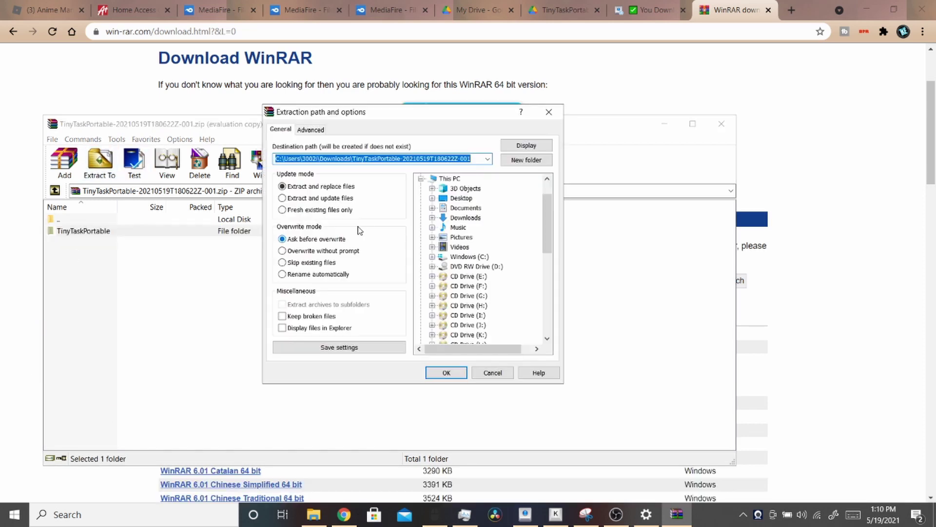
{"action": "left_click", "coordinate": [447, 373]}
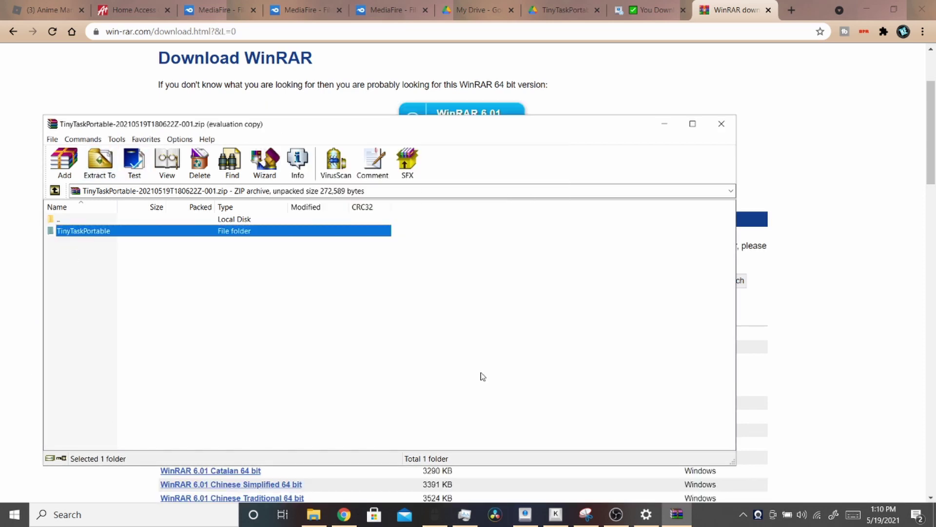
{"action": "left_click", "coordinate": [313, 515]}
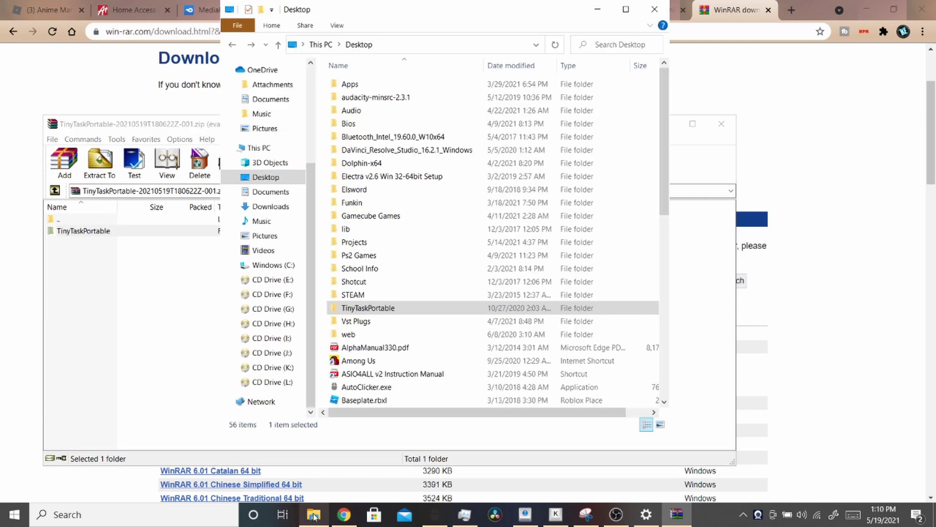
- Open the extracted TinyTaskPortable folder on the Desktop, check its files, and minimize it
{"action": "double_click", "coordinate": [403, 311]}
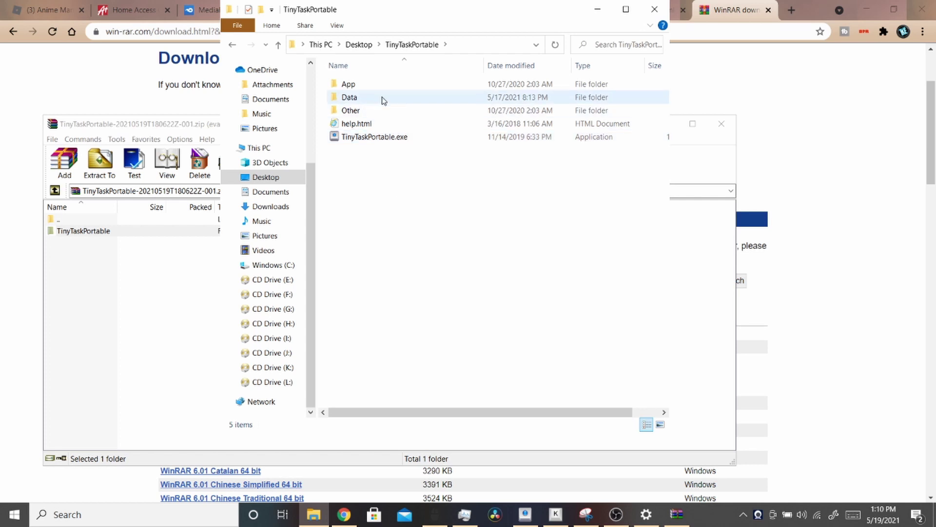
{"action": "left_click", "coordinate": [597, 9]}
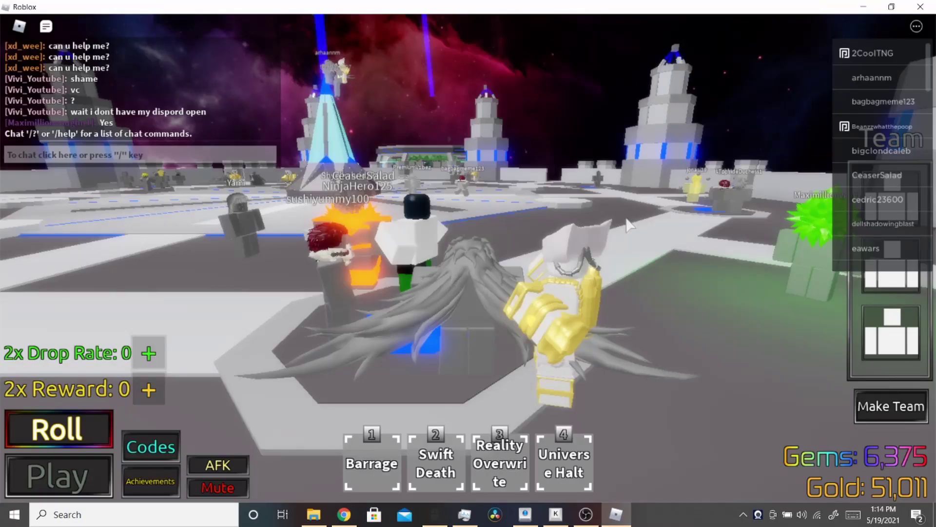
- Walk to the room panel and pick the Majority for Individual Raid mode
{"action": "key", "text": "s"}
{"action": "key", "text": "w"}
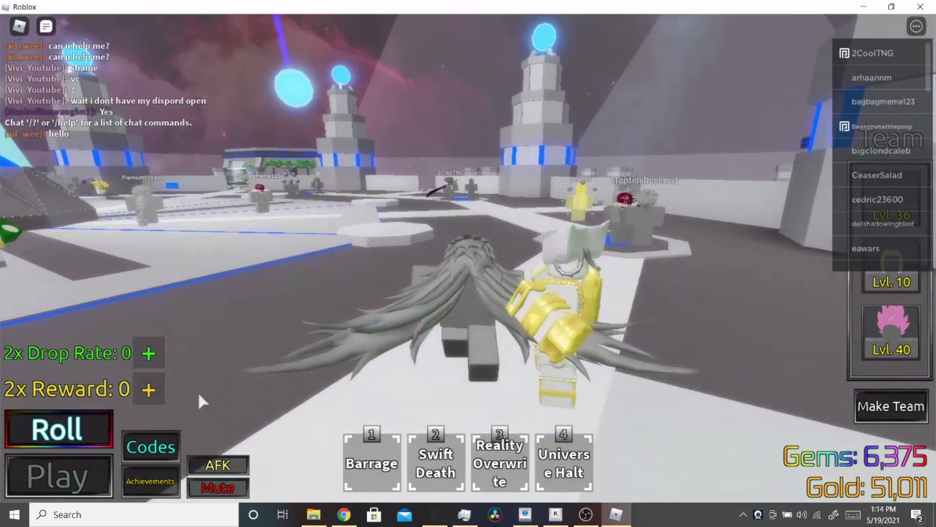
{"action": "left_click", "coordinate": [93, 470]}
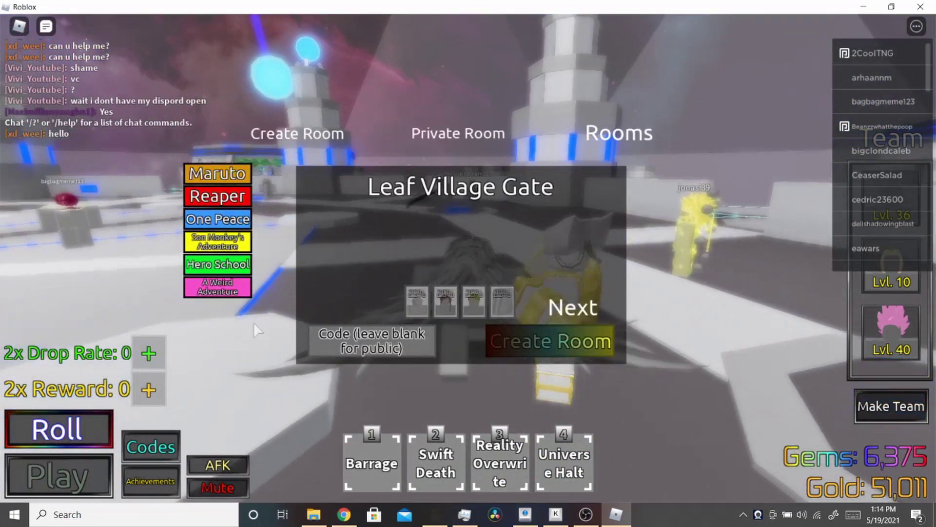
{"action": "left_click", "coordinate": [571, 308]}
{"action": "left_click", "coordinate": [573, 308]}
{"action": "left_click", "coordinate": [575, 307]}
{"action": "left_click", "coordinate": [590, 302]}
{"action": "left_click", "coordinate": [357, 311]}
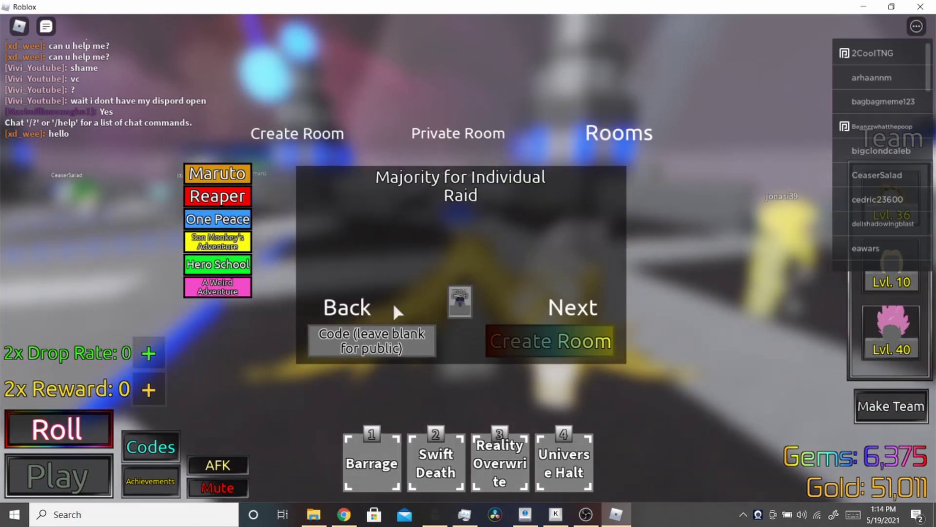
- Enter a room code, create the raid room, and bring up the TinyTask recorder
{"action": "left_click", "coordinate": [374, 343]}
{"action": "type", "text": "weqew"}
{"action": "left_click", "coordinate": [546, 349]}
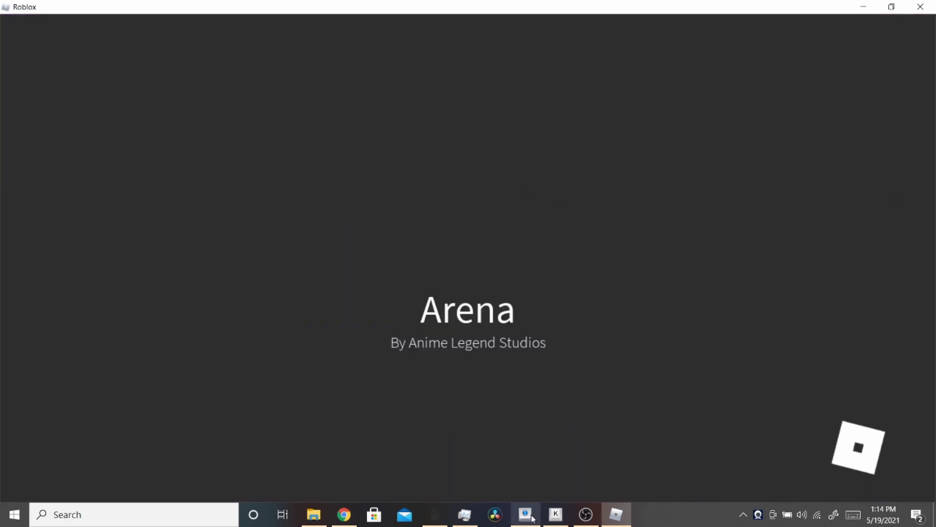
{"action": "left_click", "coordinate": [526, 514]}
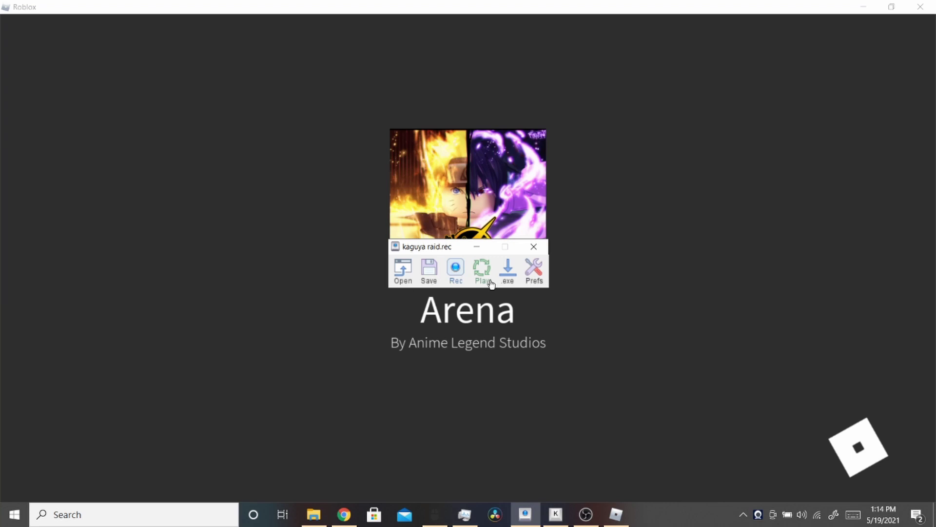
- Review TinyTask's Recording and Playback hotkey preferences without changing them, then minimize the kaguya raid.rec window
{"action": "left_click", "coordinate": [534, 271]}
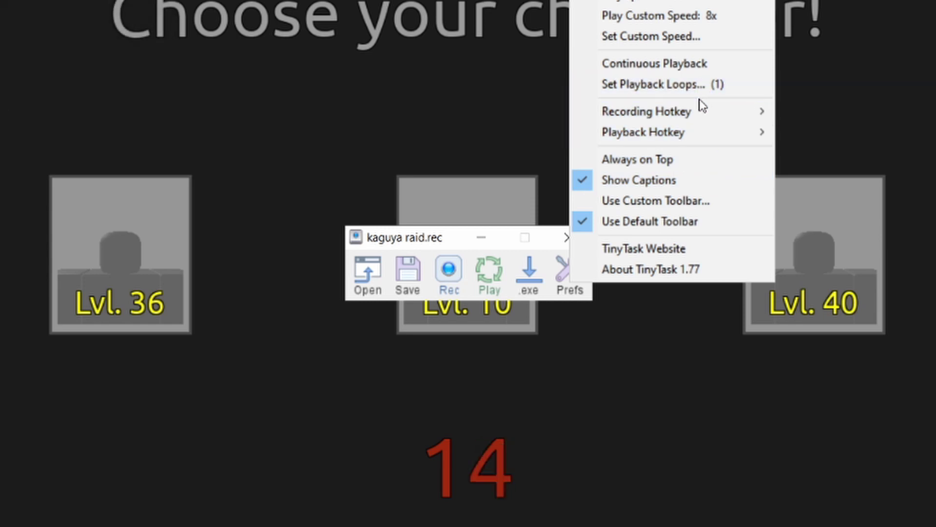
{"action": "mouse_move", "coordinate": [699, 112]}
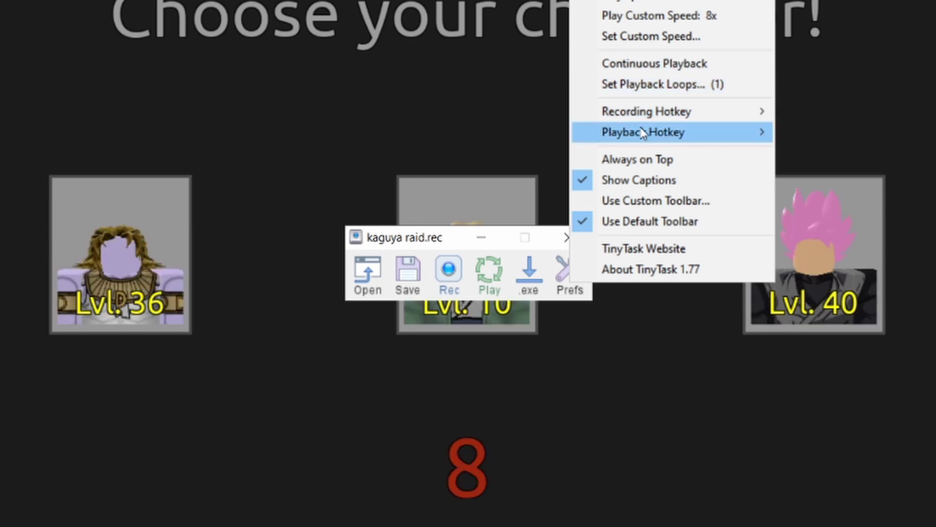
{"action": "mouse_move", "coordinate": [740, 119]}
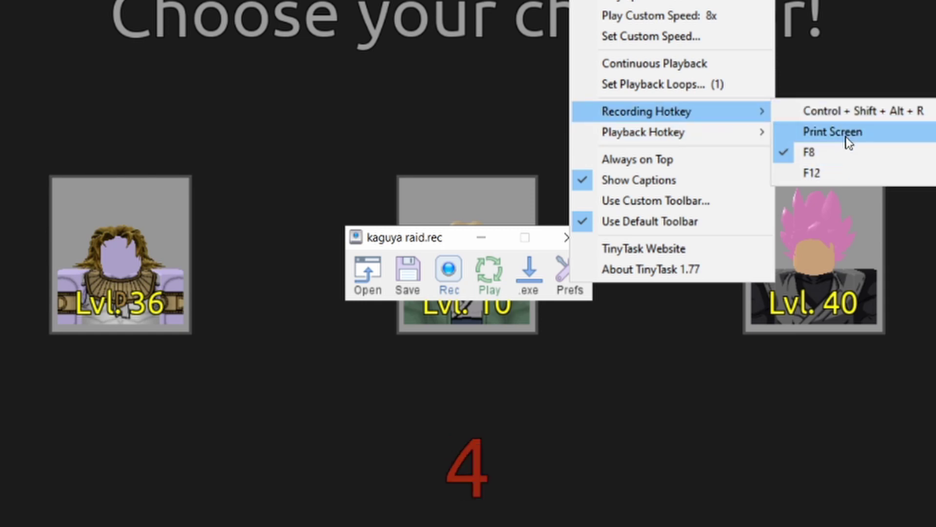
{"action": "mouse_move", "coordinate": [722, 136]}
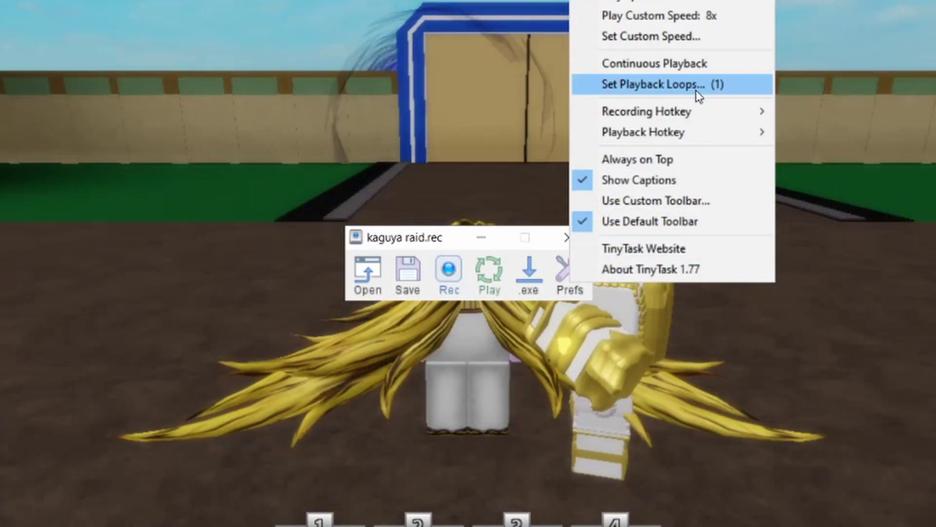
{"action": "left_click", "coordinate": [525, 236]}
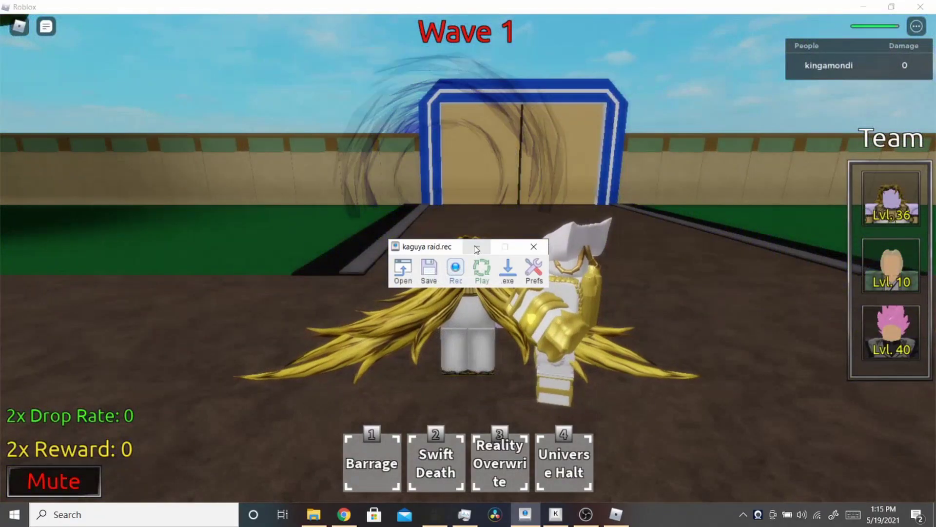
{"action": "left_click", "coordinate": [476, 249]}
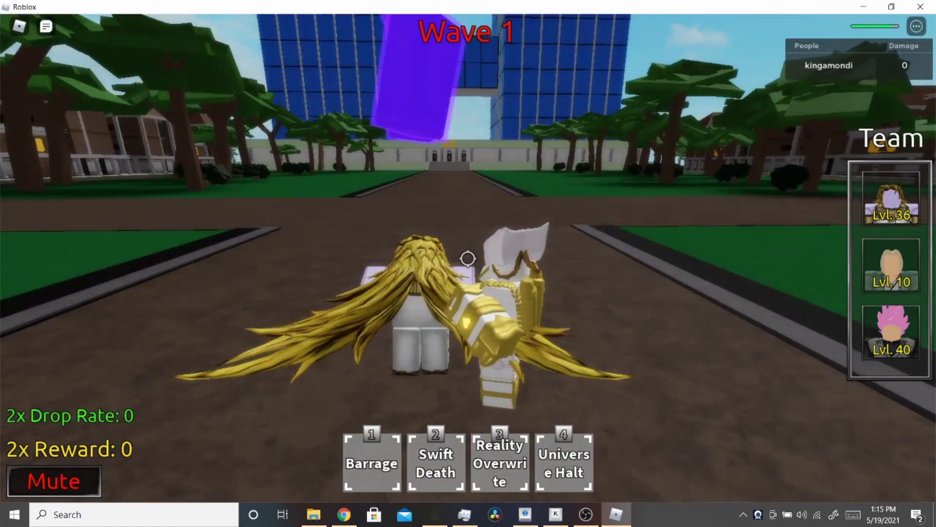
- Advance on the Wave 1 enemy using Barrage, Swift Death, Reality Overwrite and Universe Halt, reaching 5,431 damage
{"action": "key", "text": "w"}
{"action": "key", "text": "4"}
{"action": "key", "text": "1"}
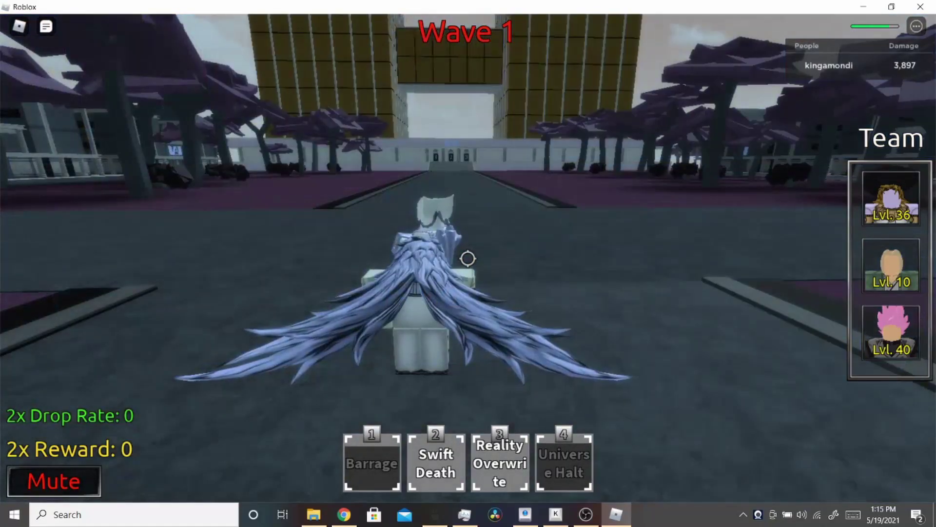
{"action": "key", "text": "2"}
{"action": "key", "text": "q"}
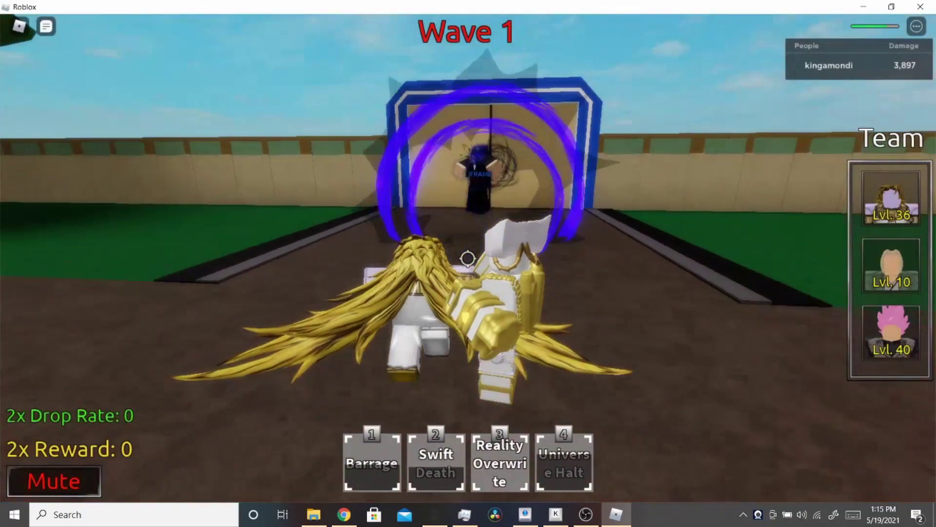
{"action": "key", "text": "1"}
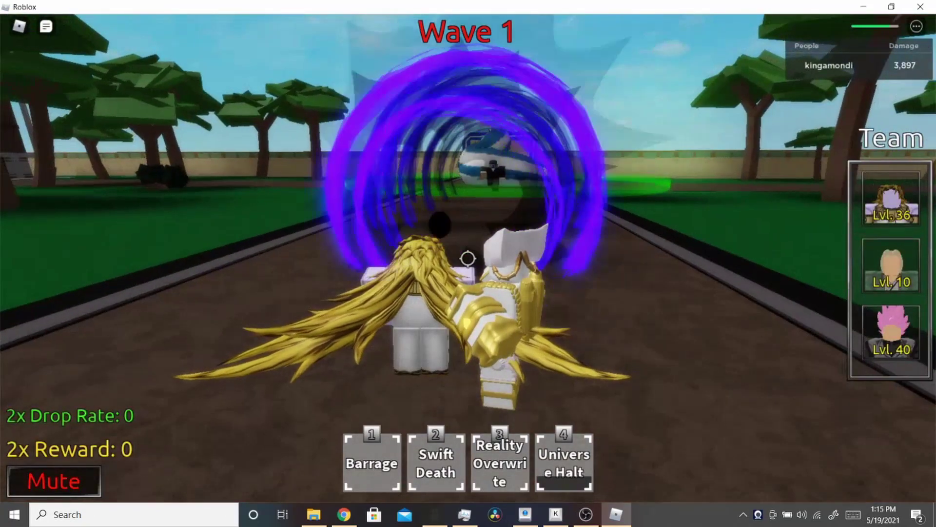
{"action": "key", "text": "w"}
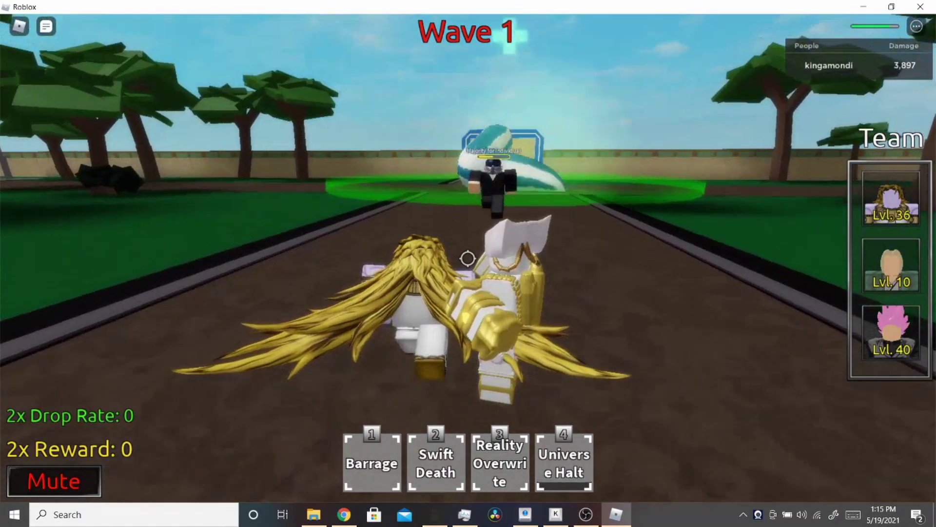
{"action": "key", "text": "1"}
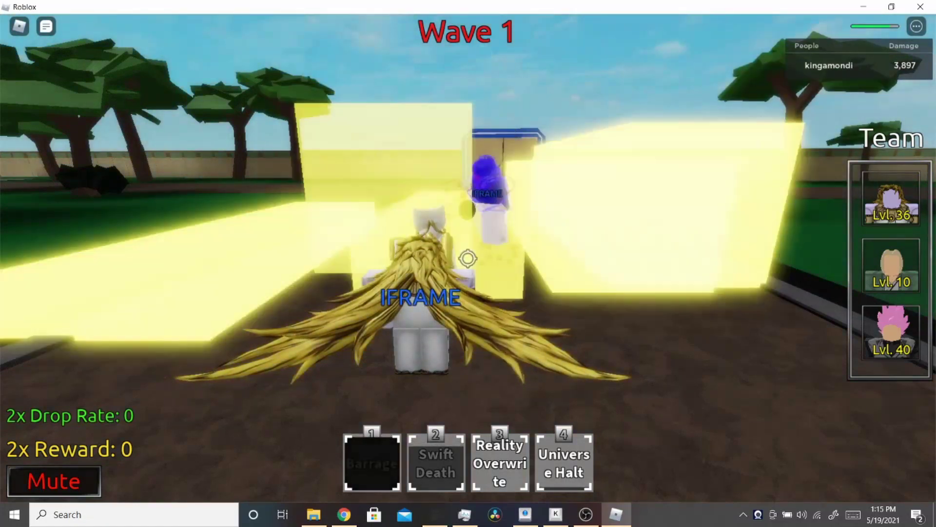
{"action": "key", "text": "3"}
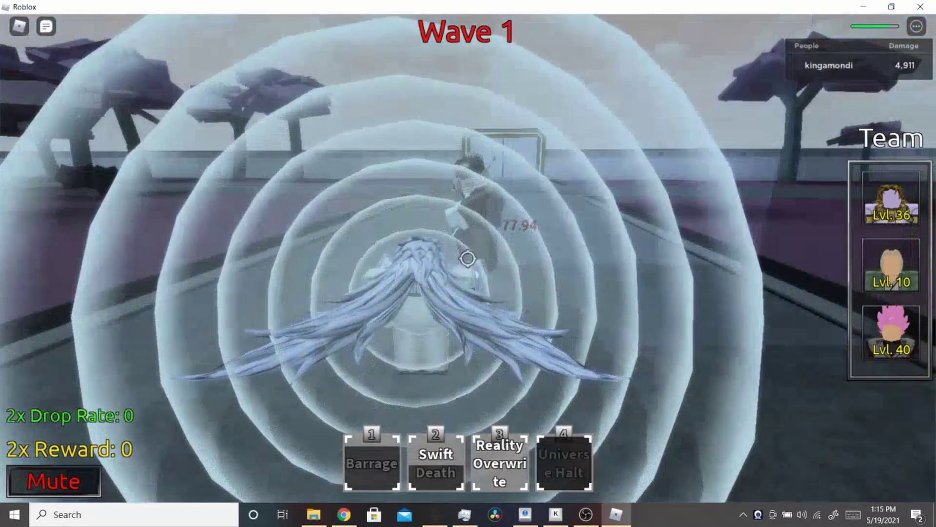
{"action": "key", "text": "4"}
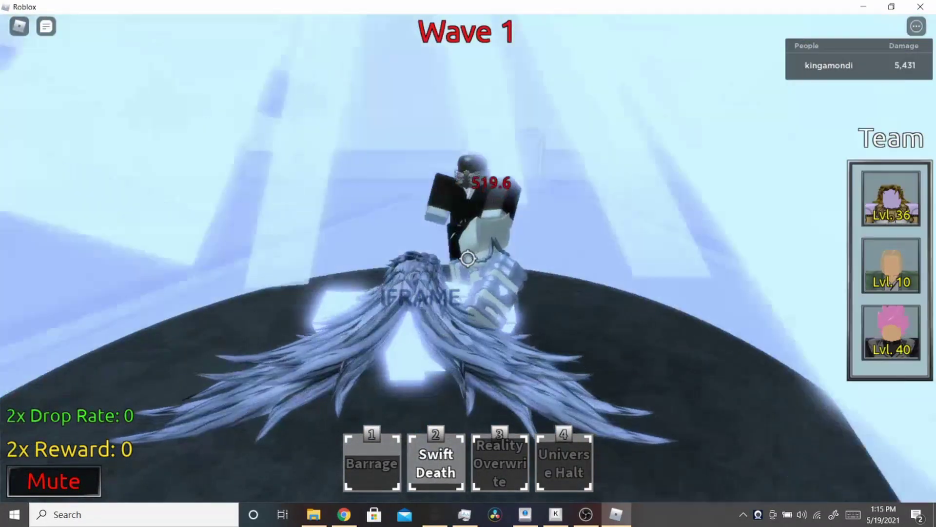